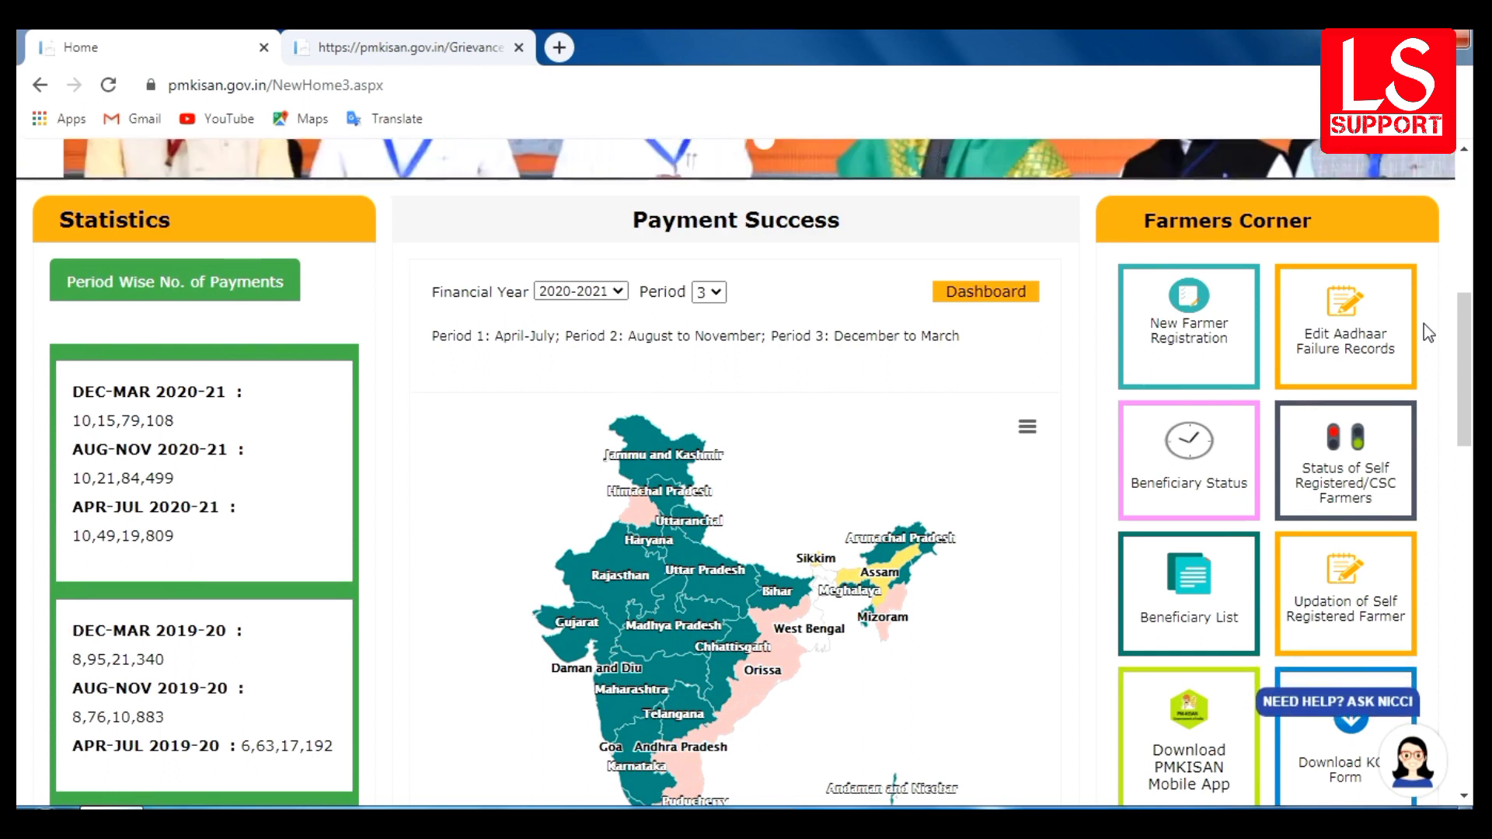
- Enter the farmer's Aadhaar number under Beneficiary Status and fetch the application status details
left_click(1158, 447)
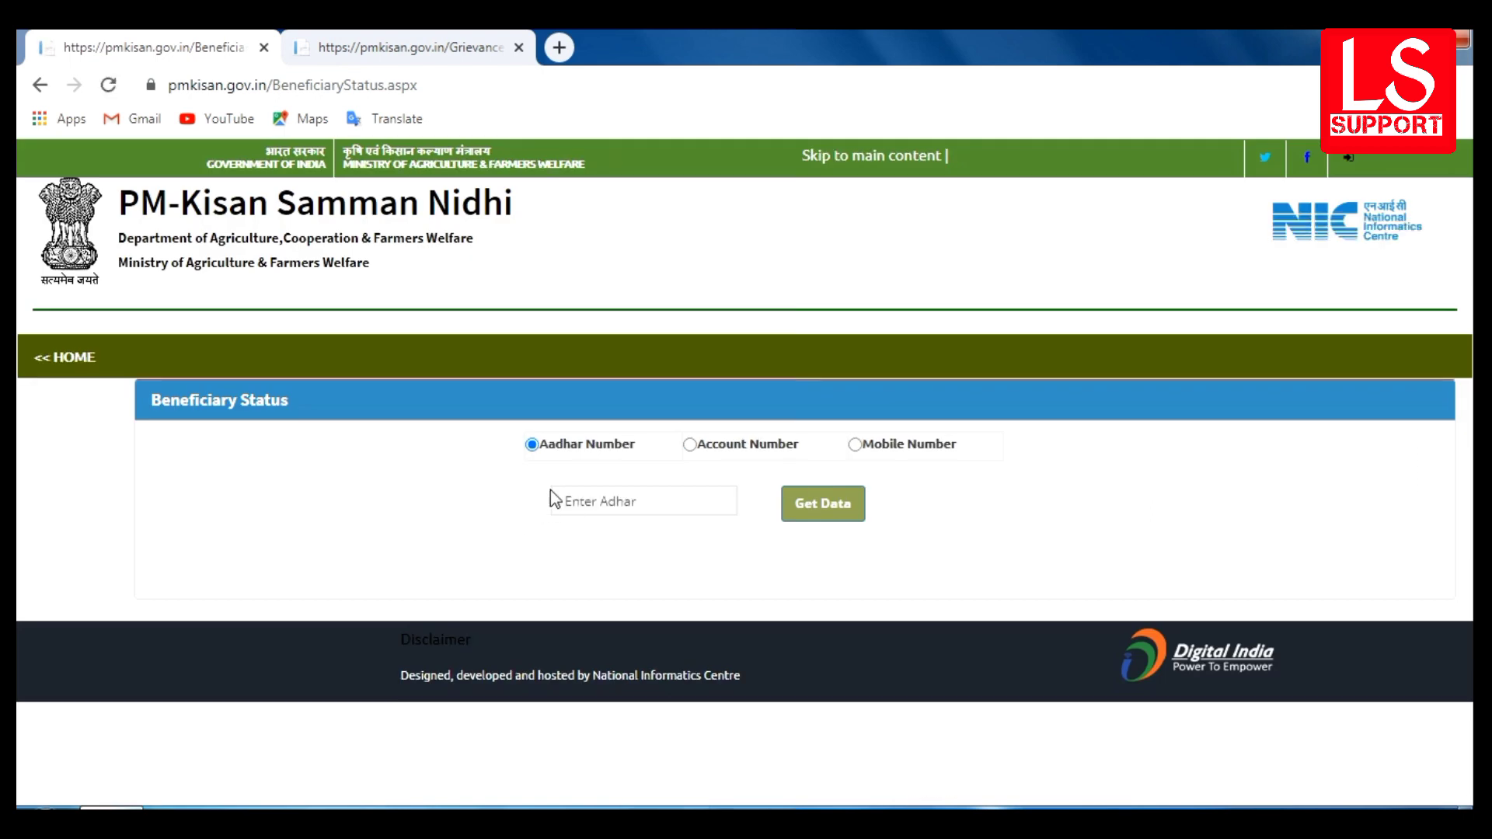
left_click(613, 501)
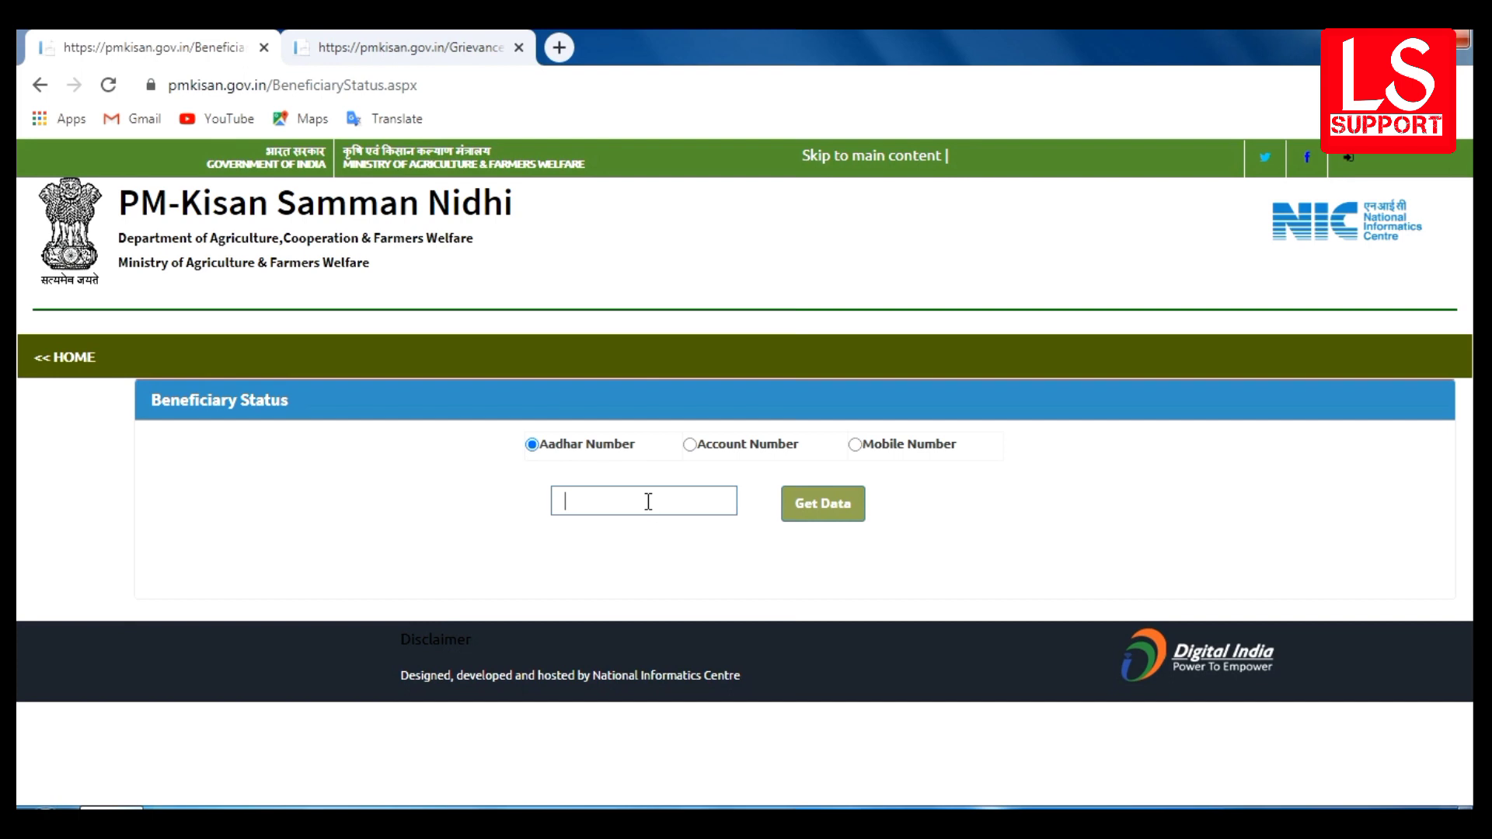
key("ctrl+plus")
left_click(648, 504)
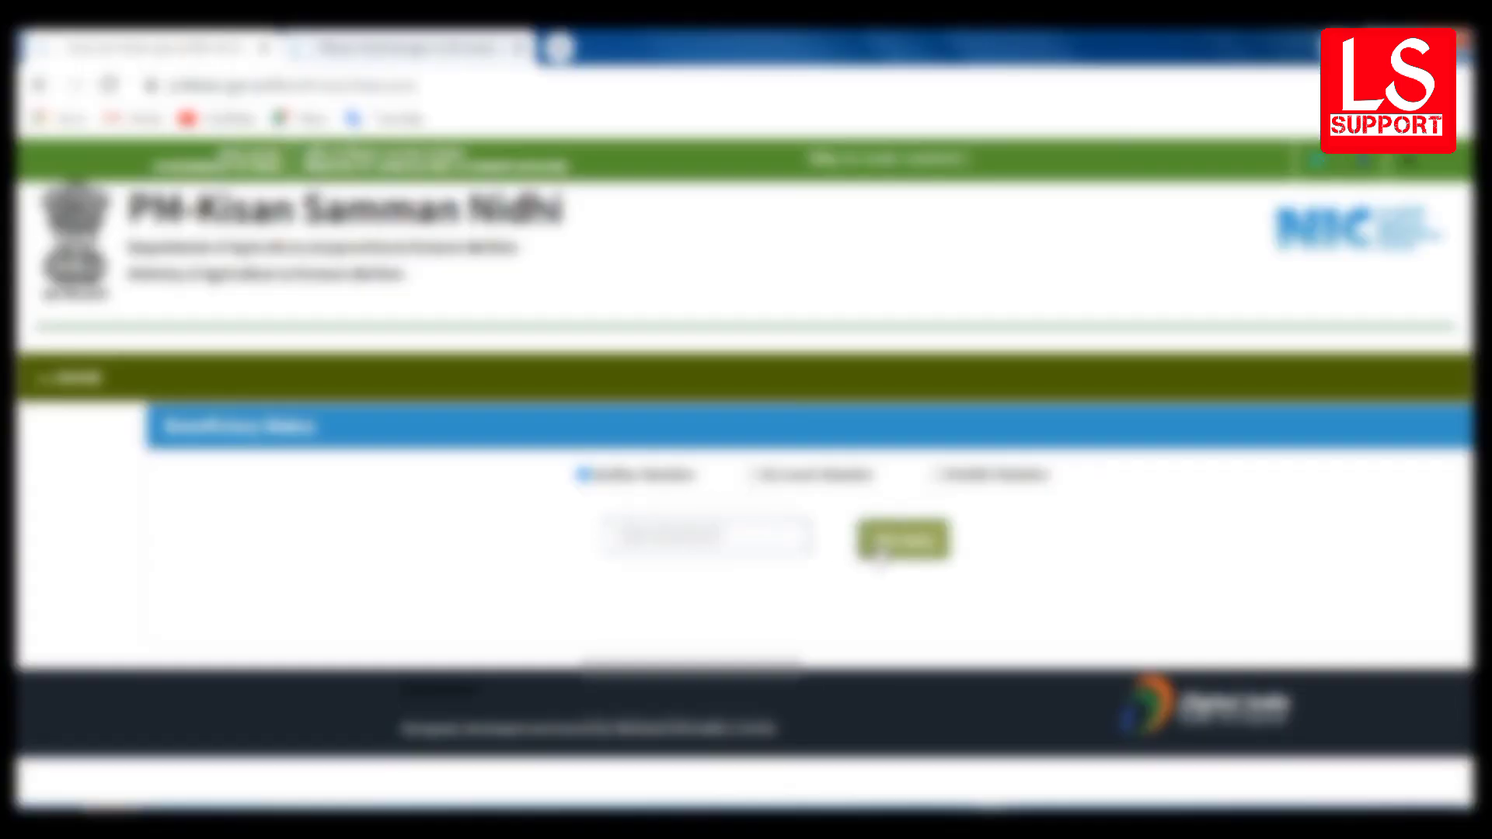
left_click(880, 554)
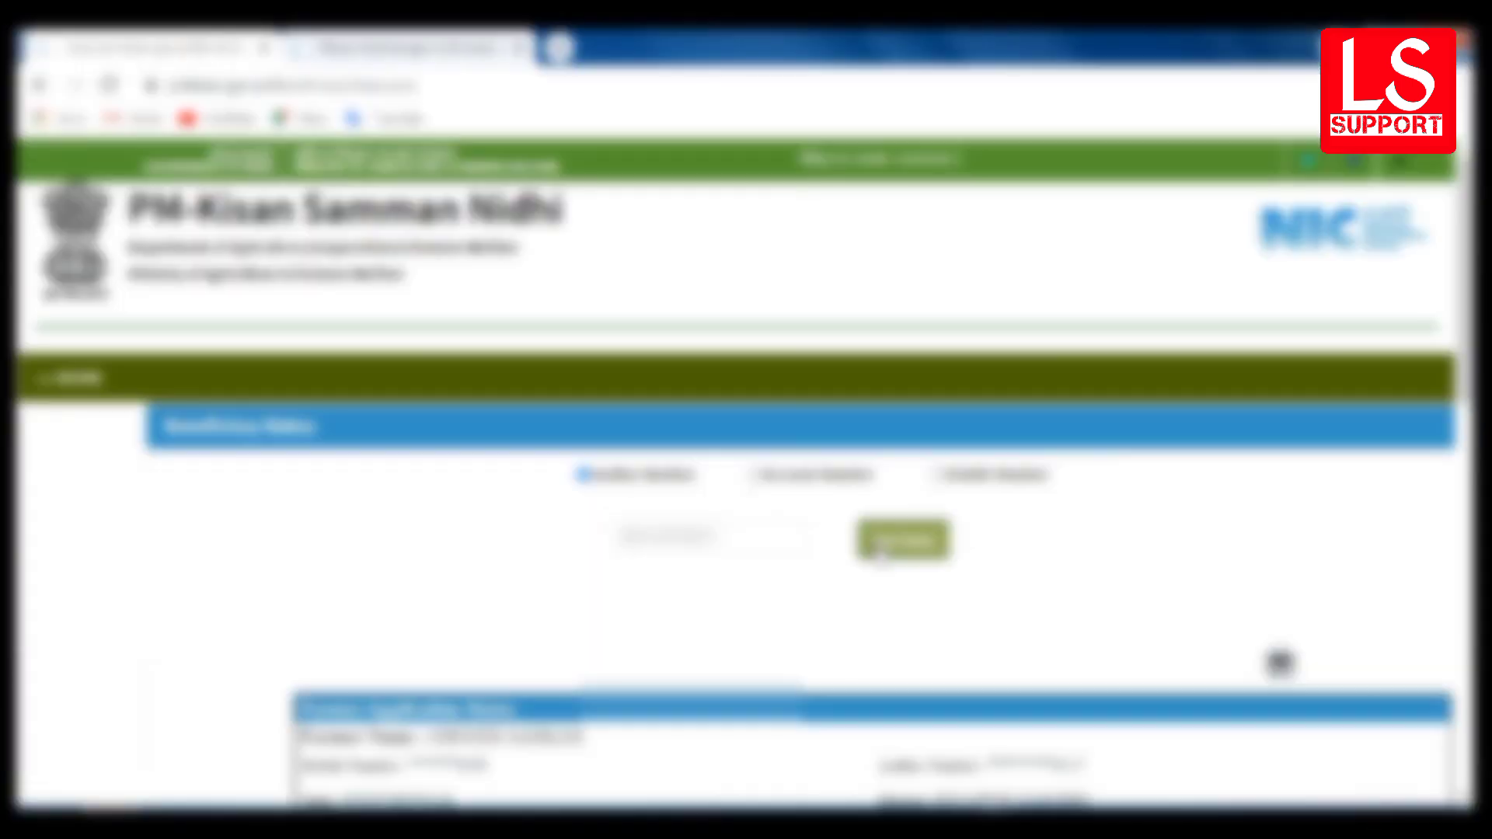
scroll(880, 554, "down", 2)
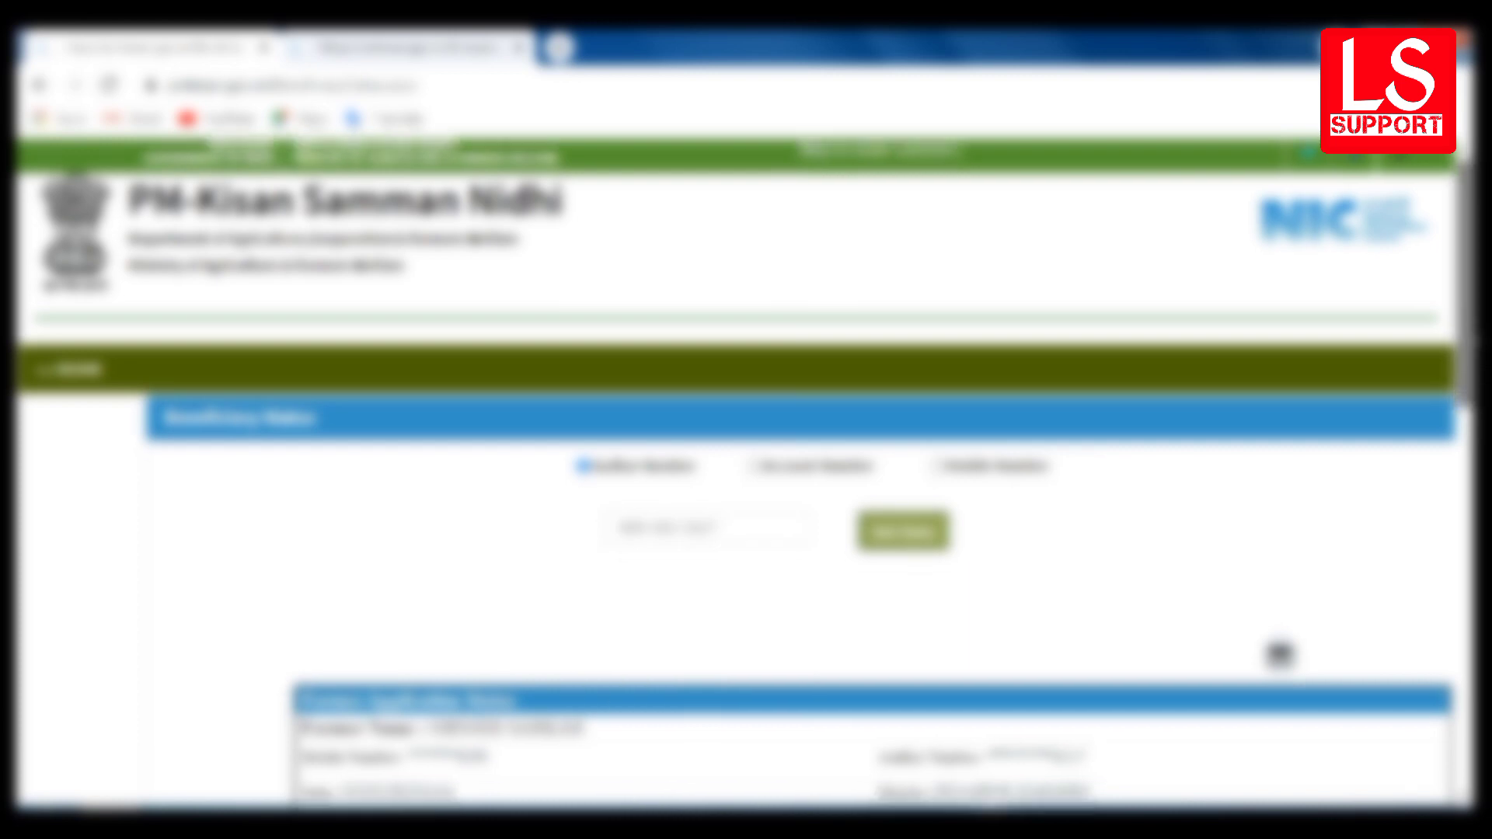
- Scroll to the farmer details, showing Aadhaar verification pending and no installments paid
scroll(746, 466, "down", 6)
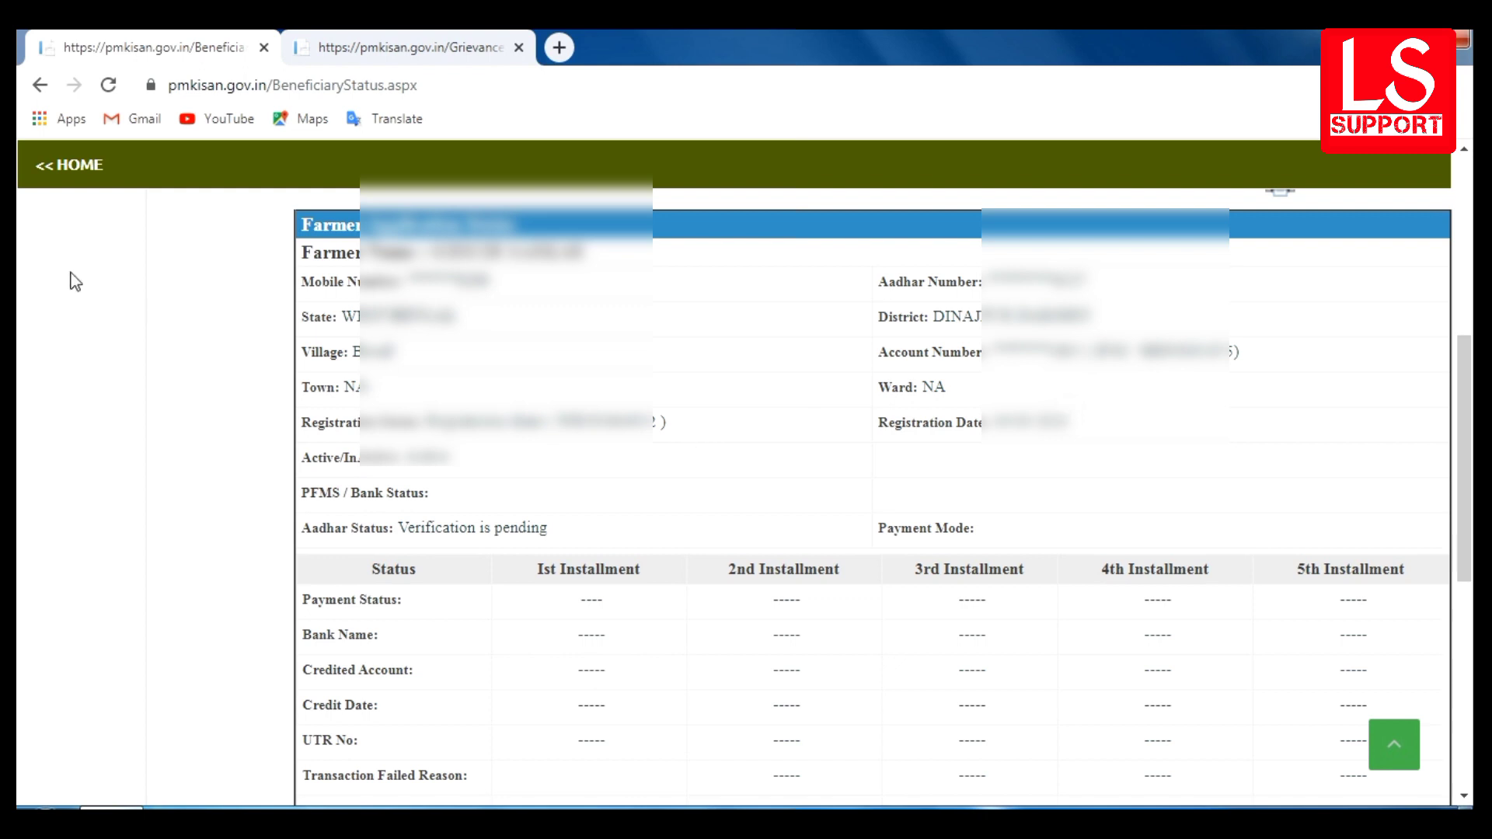
- Go back to the portal home page and scroll to the Farmers Corner services
left_click(55, 180)
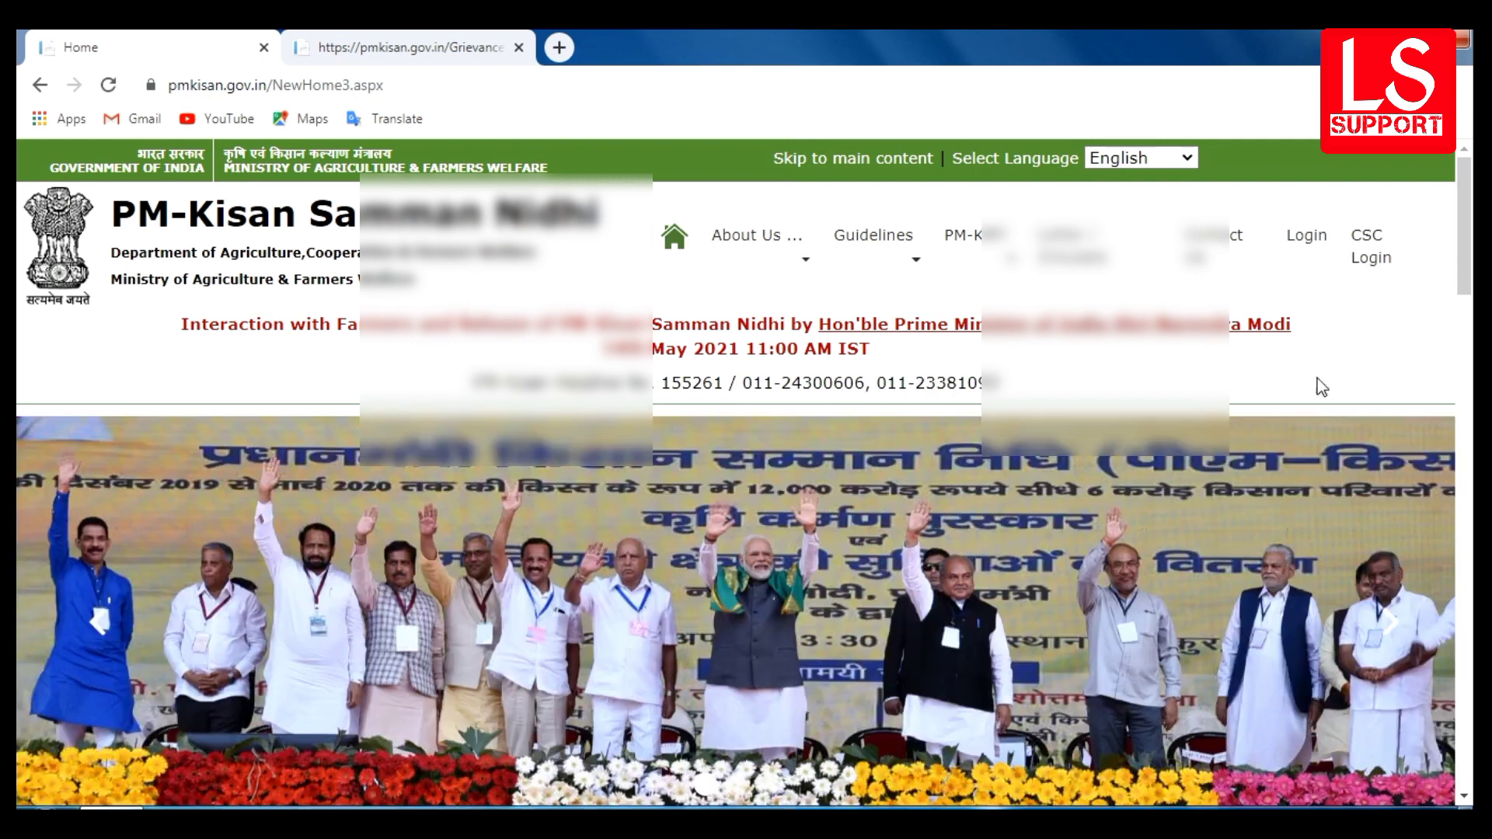
left_click_drag(1469, 255, 1466, 401)
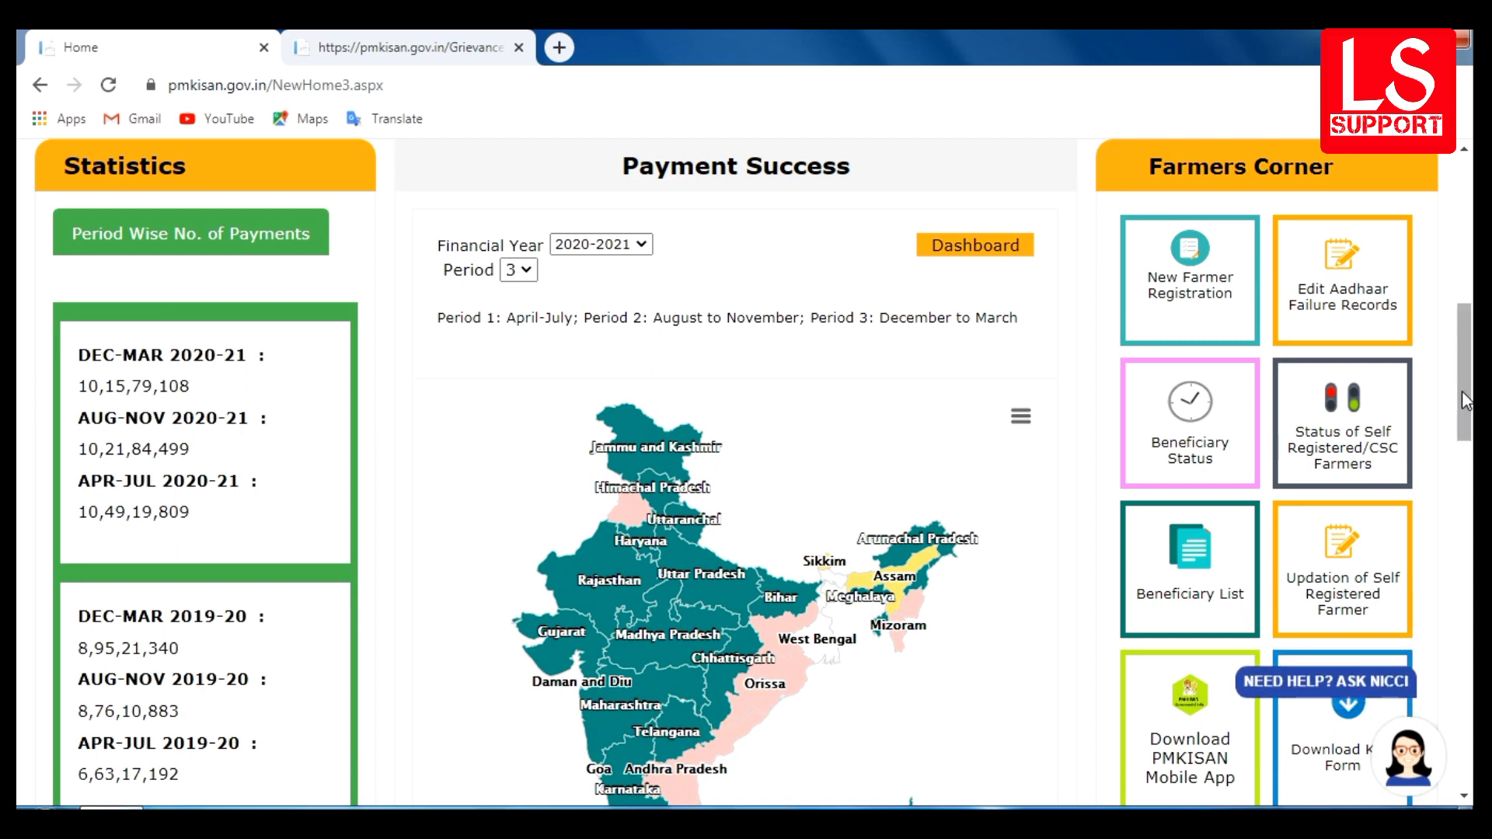
- Search Edit Aadhaar Failure Records with the farmer's Aadhaar number and image code, dismissing the alert
left_click(1349, 258)
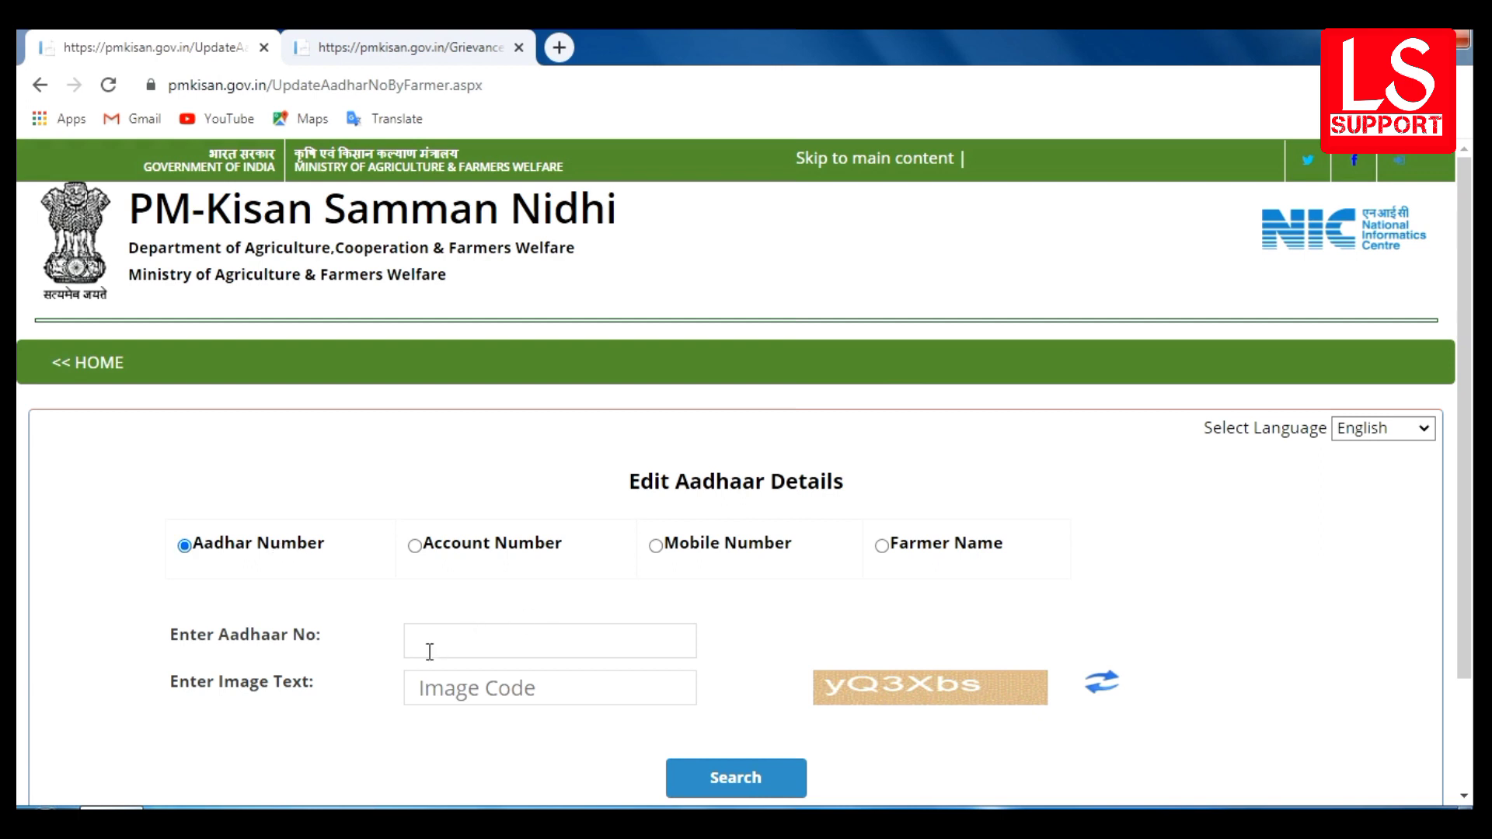
left_click(492, 651)
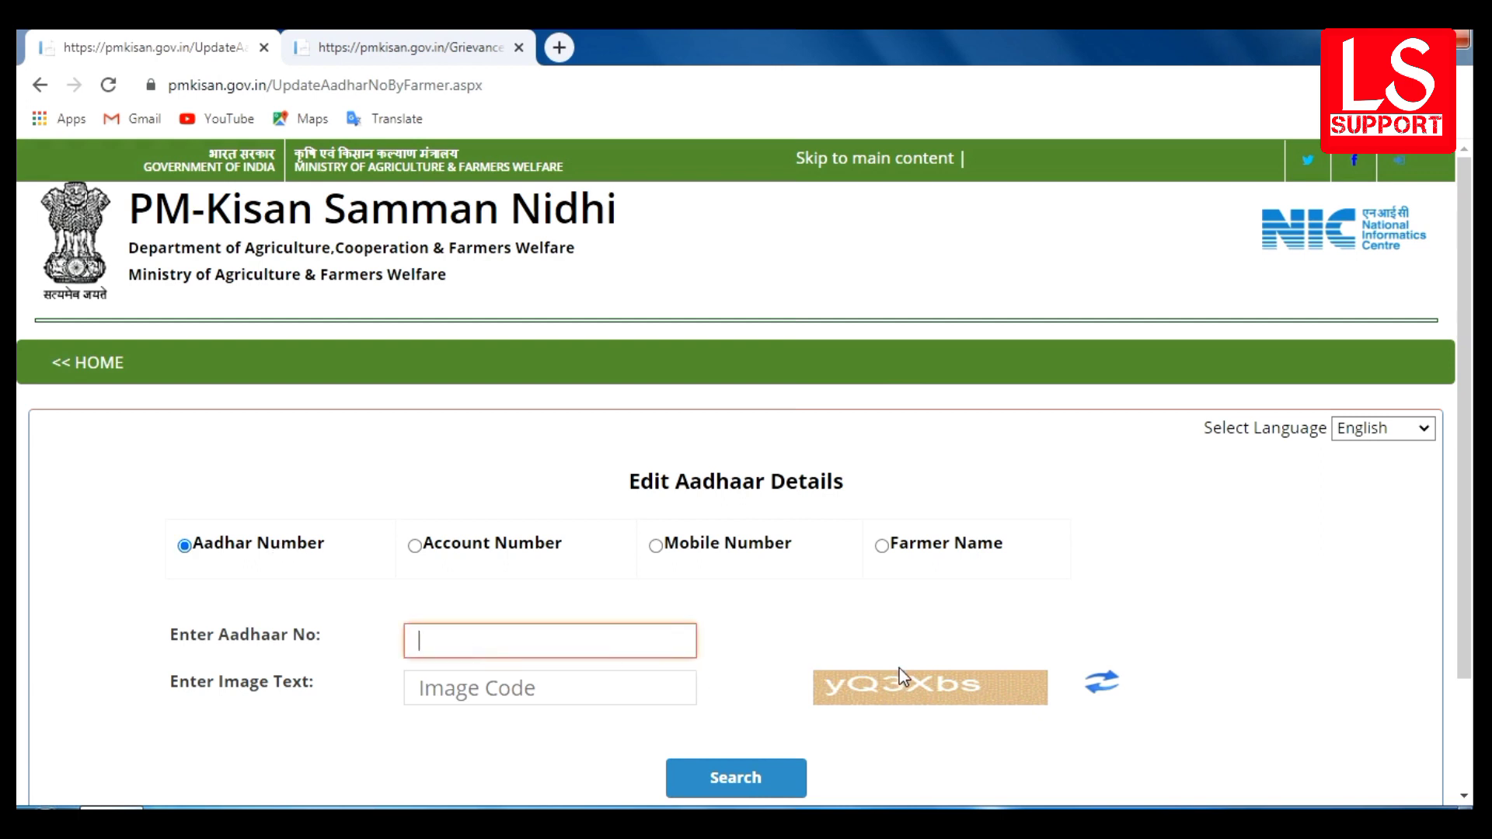
left_click(608, 681)
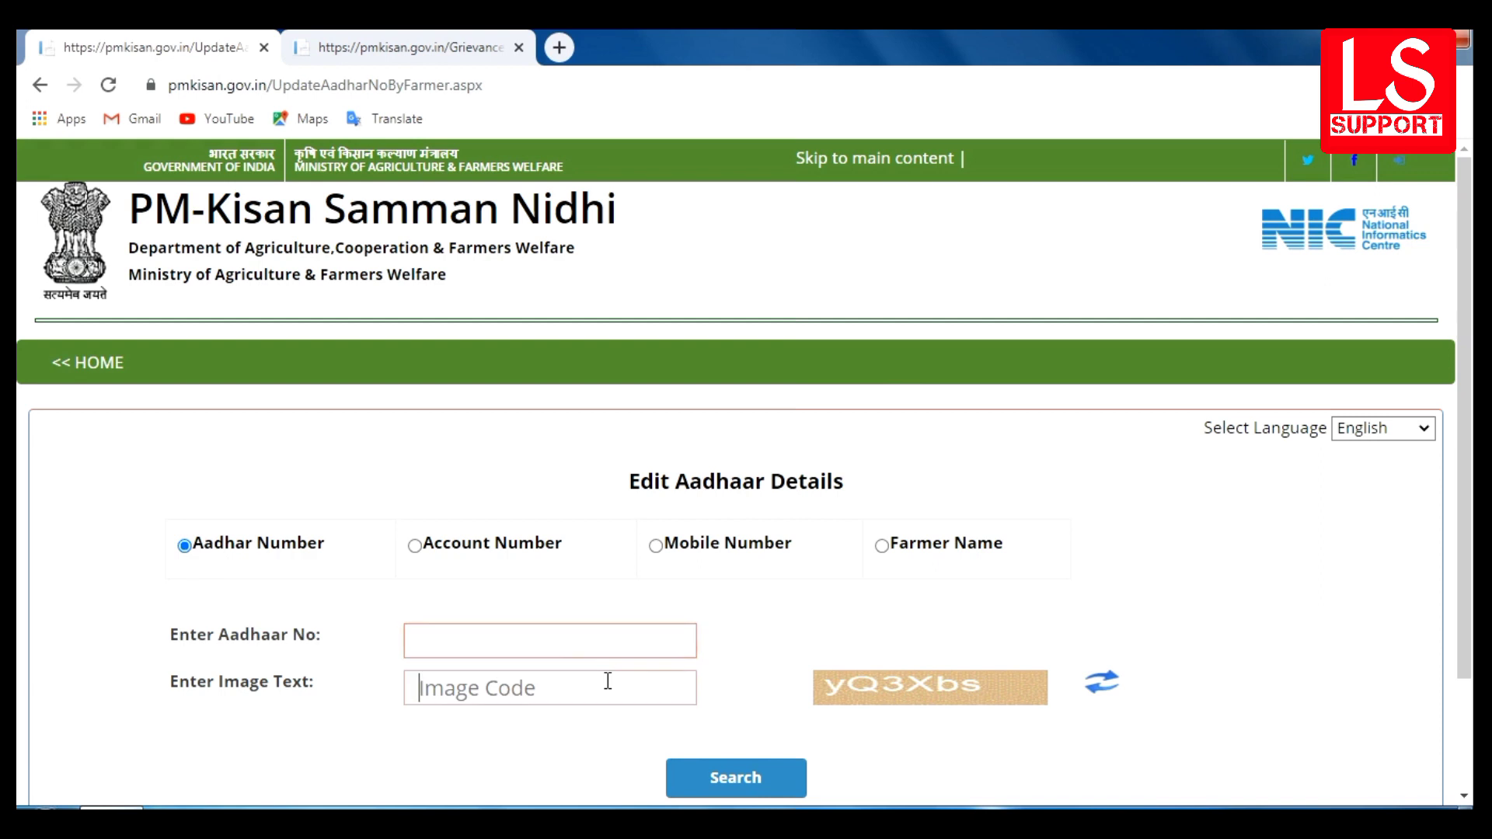
left_click(572, 646)
type("1234567890123456")
left_click(596, 679)
type("yQ3Xbs")
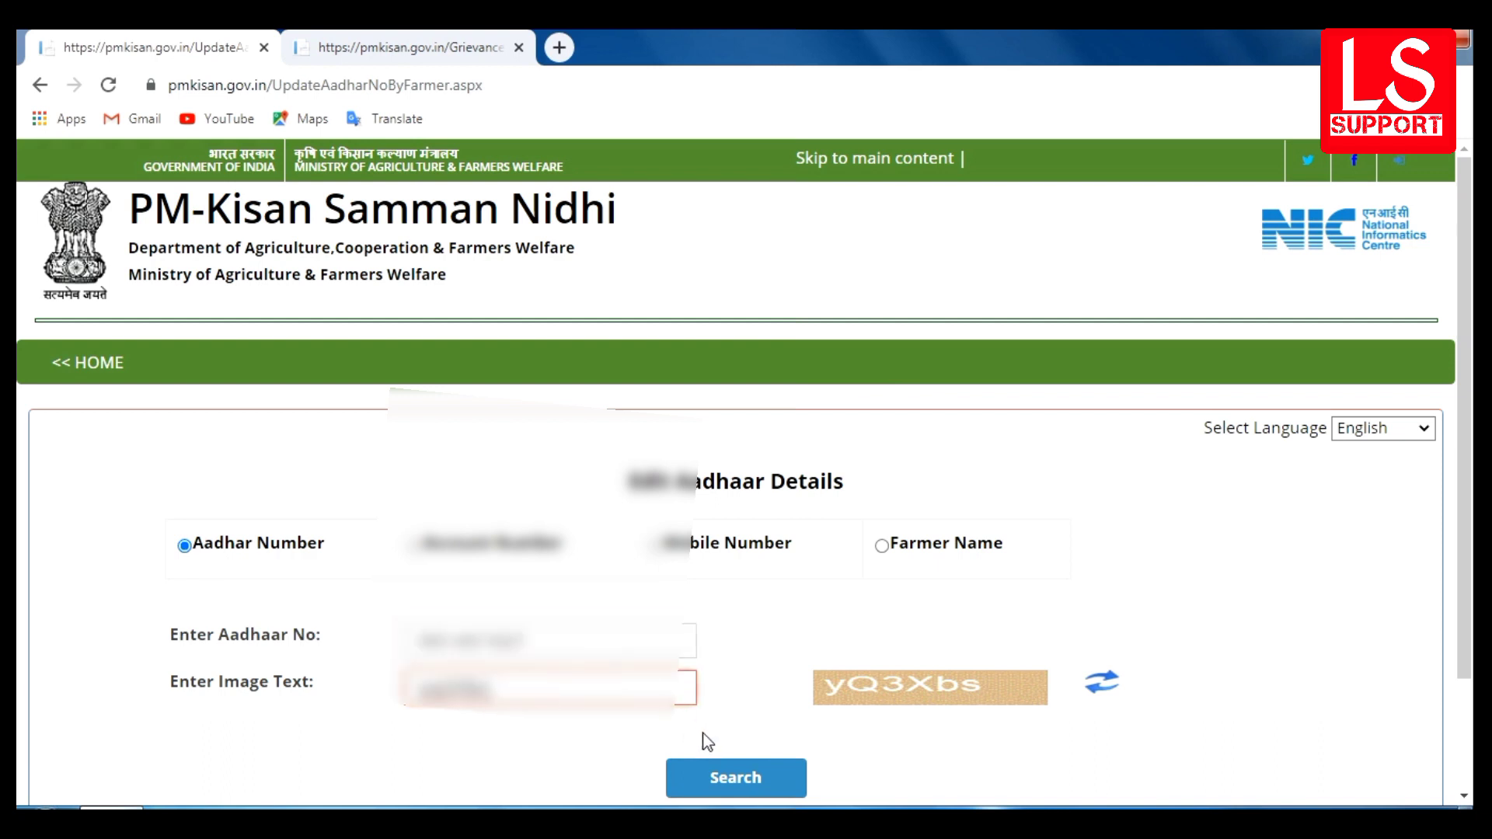
left_click(738, 778)
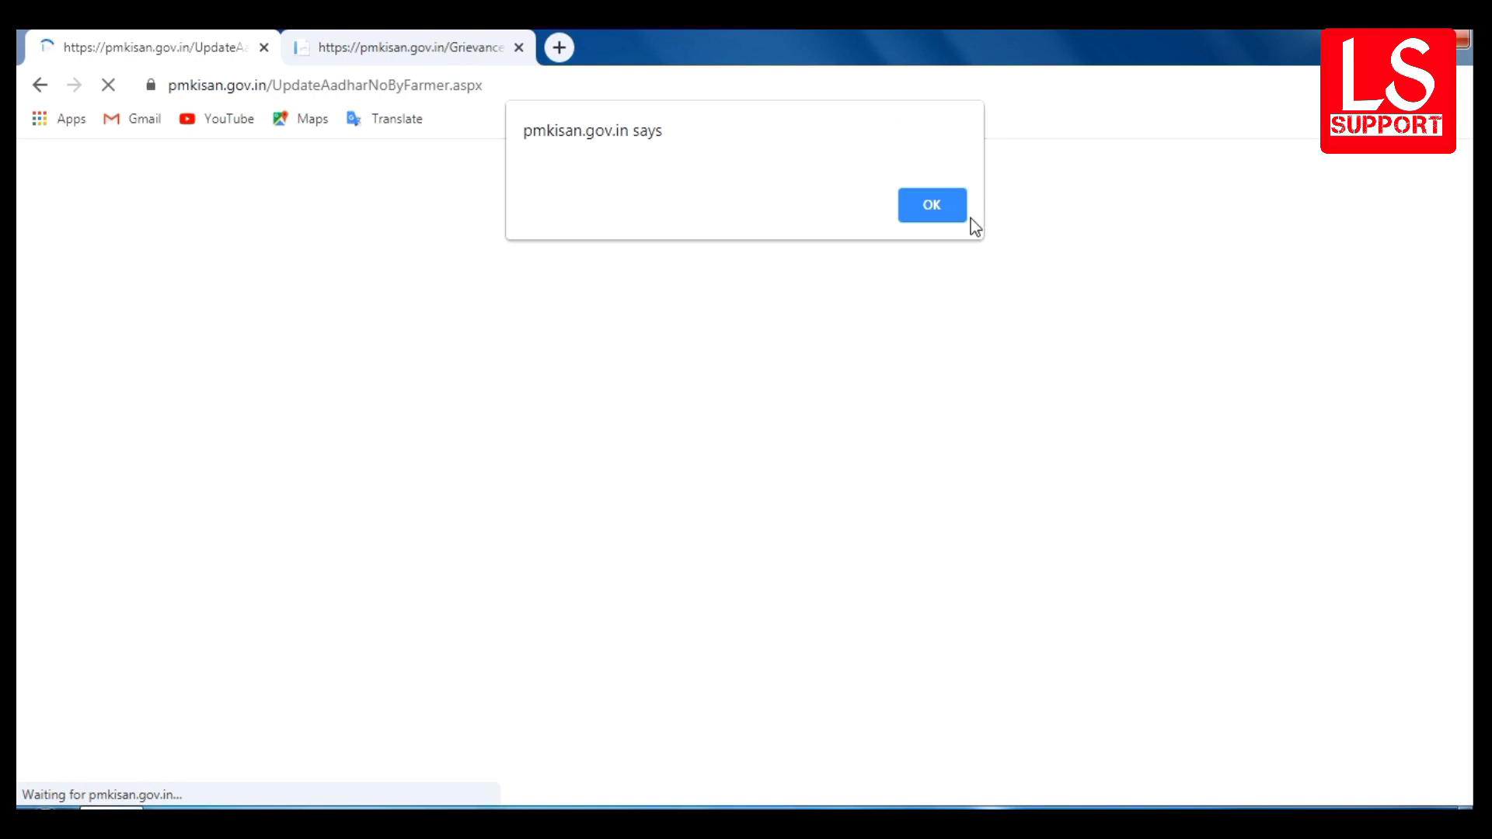
left_click(949, 207)
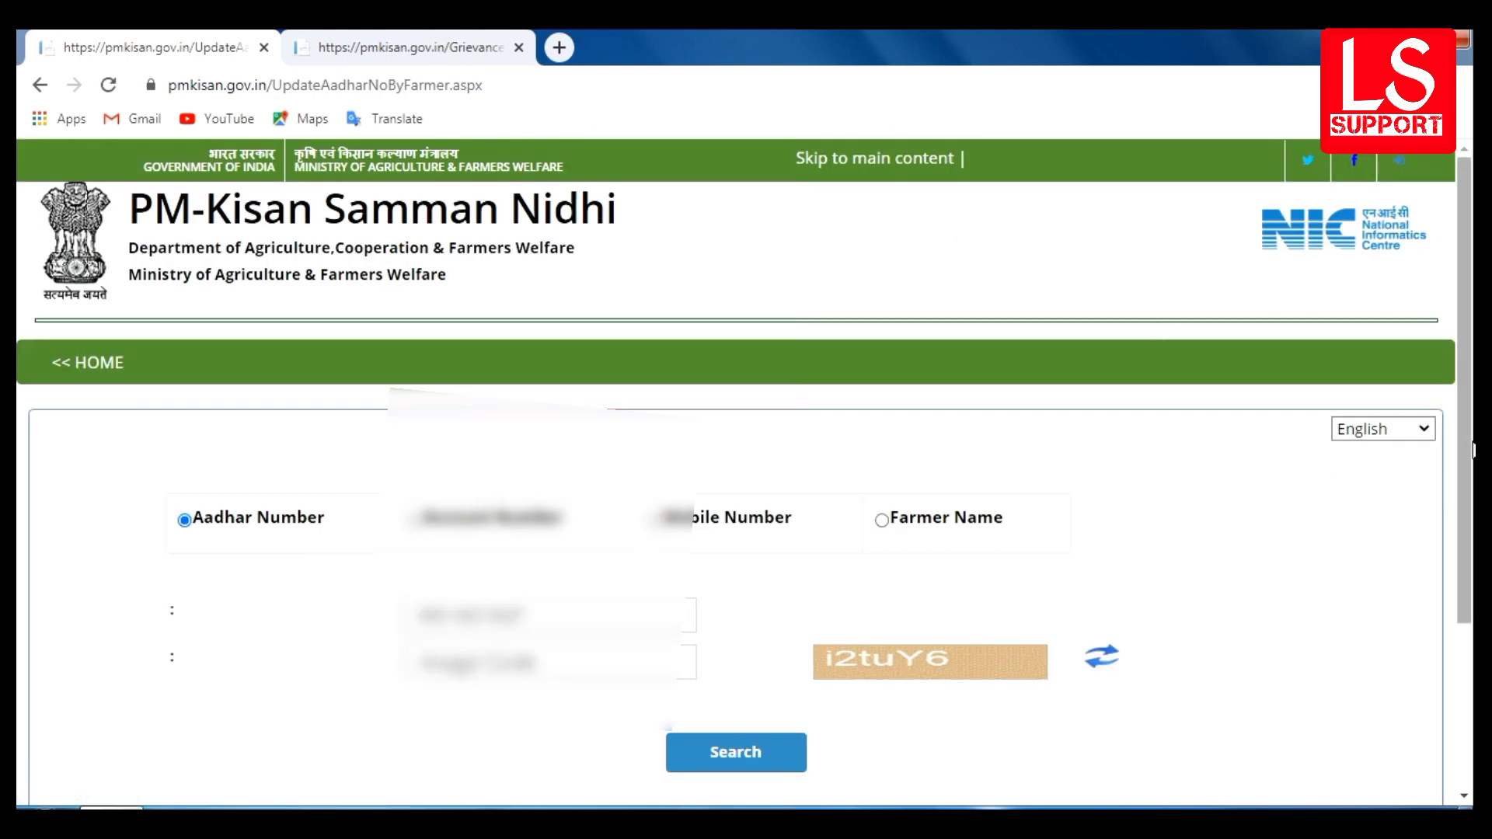
- Read the 'Record Not Found' search result, then return to the home page
left_click_drag(1465, 457, 1473, 557)
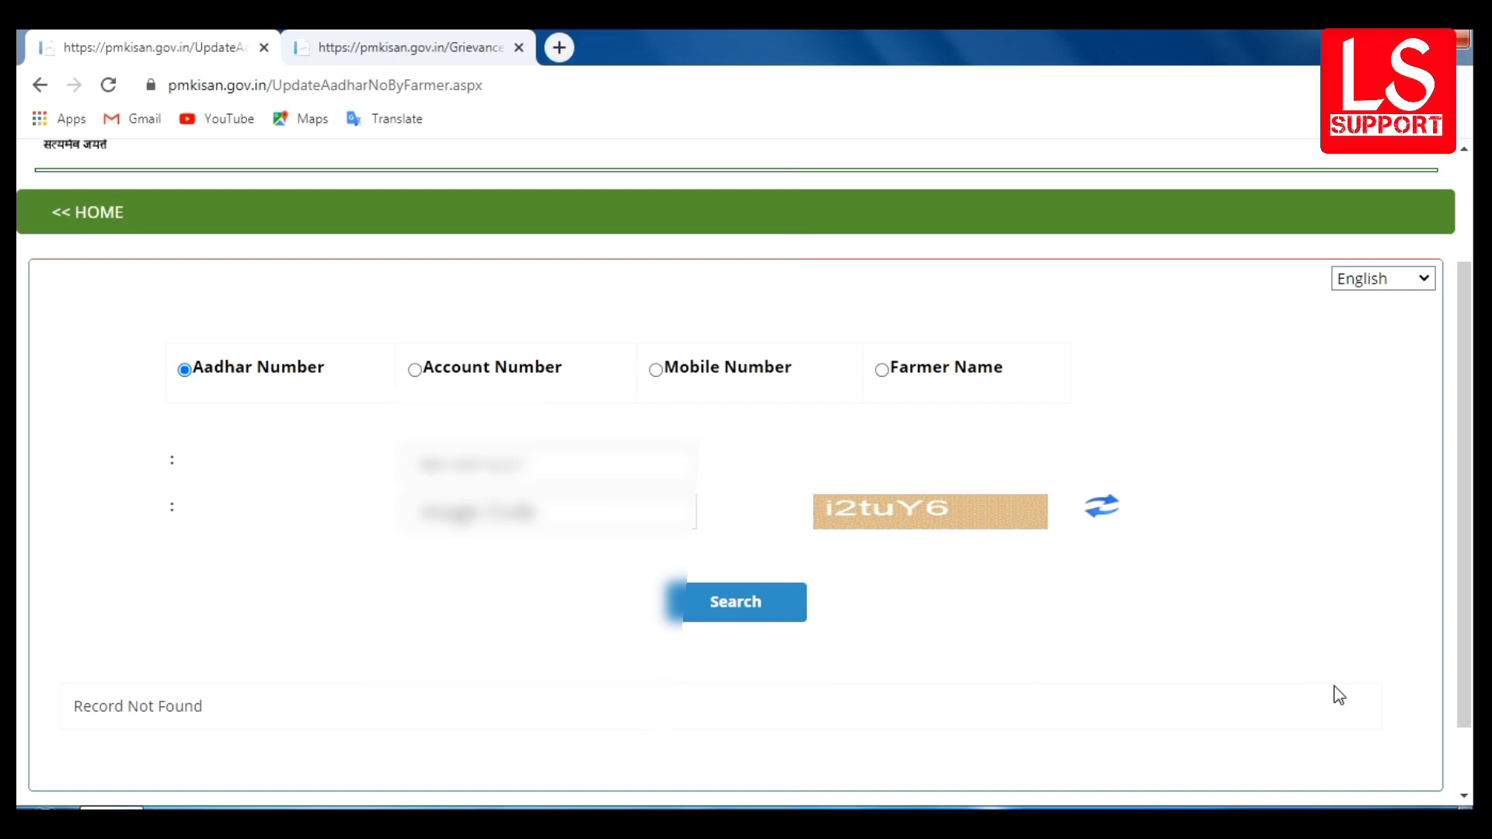
left_click(111, 214)
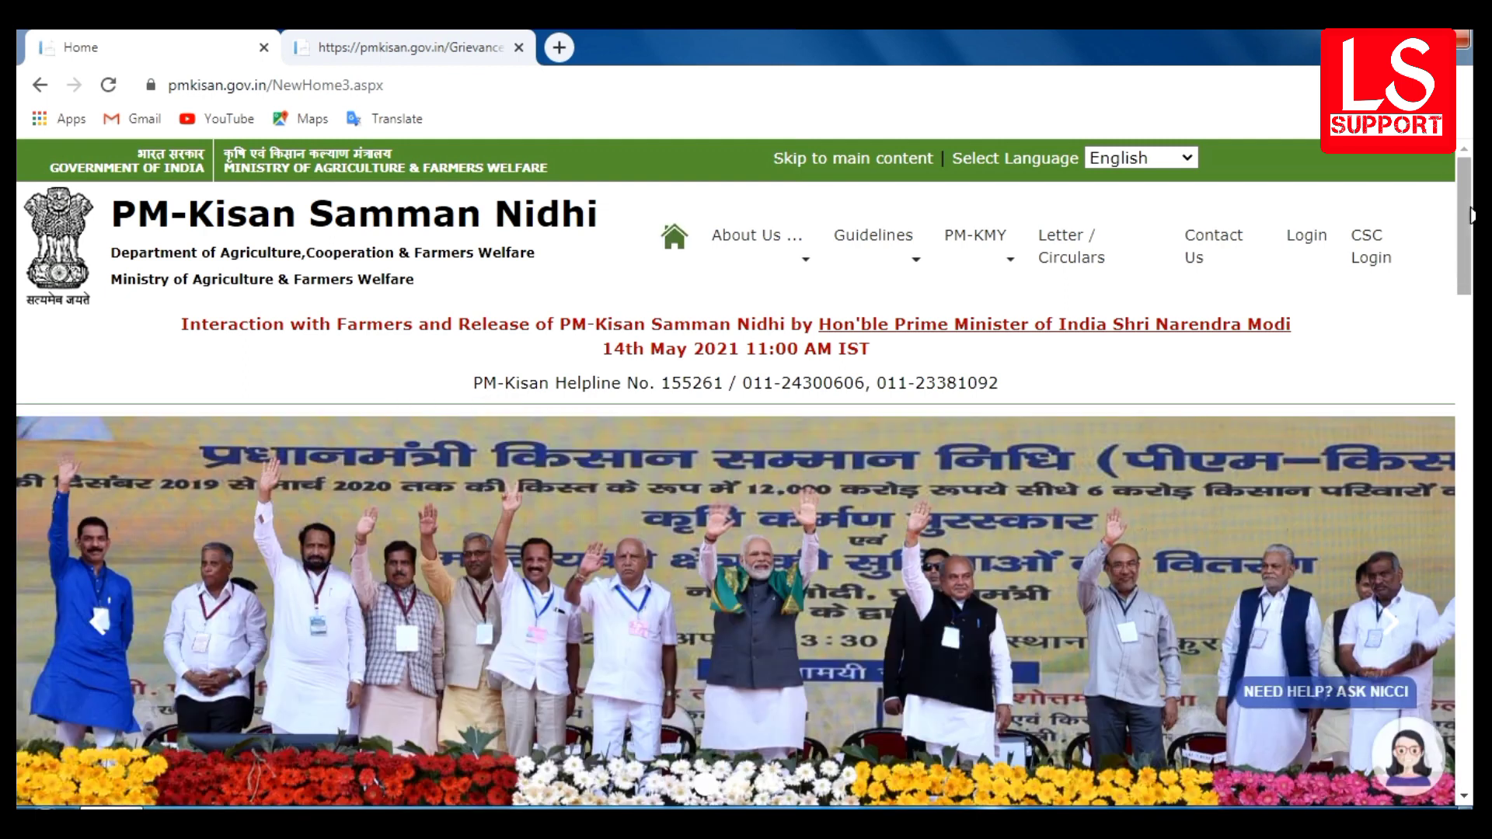
- Scroll down the Farmers Corner tiles and open the Help-Desk Query Form
scroll(1471, 340, "down", 10)
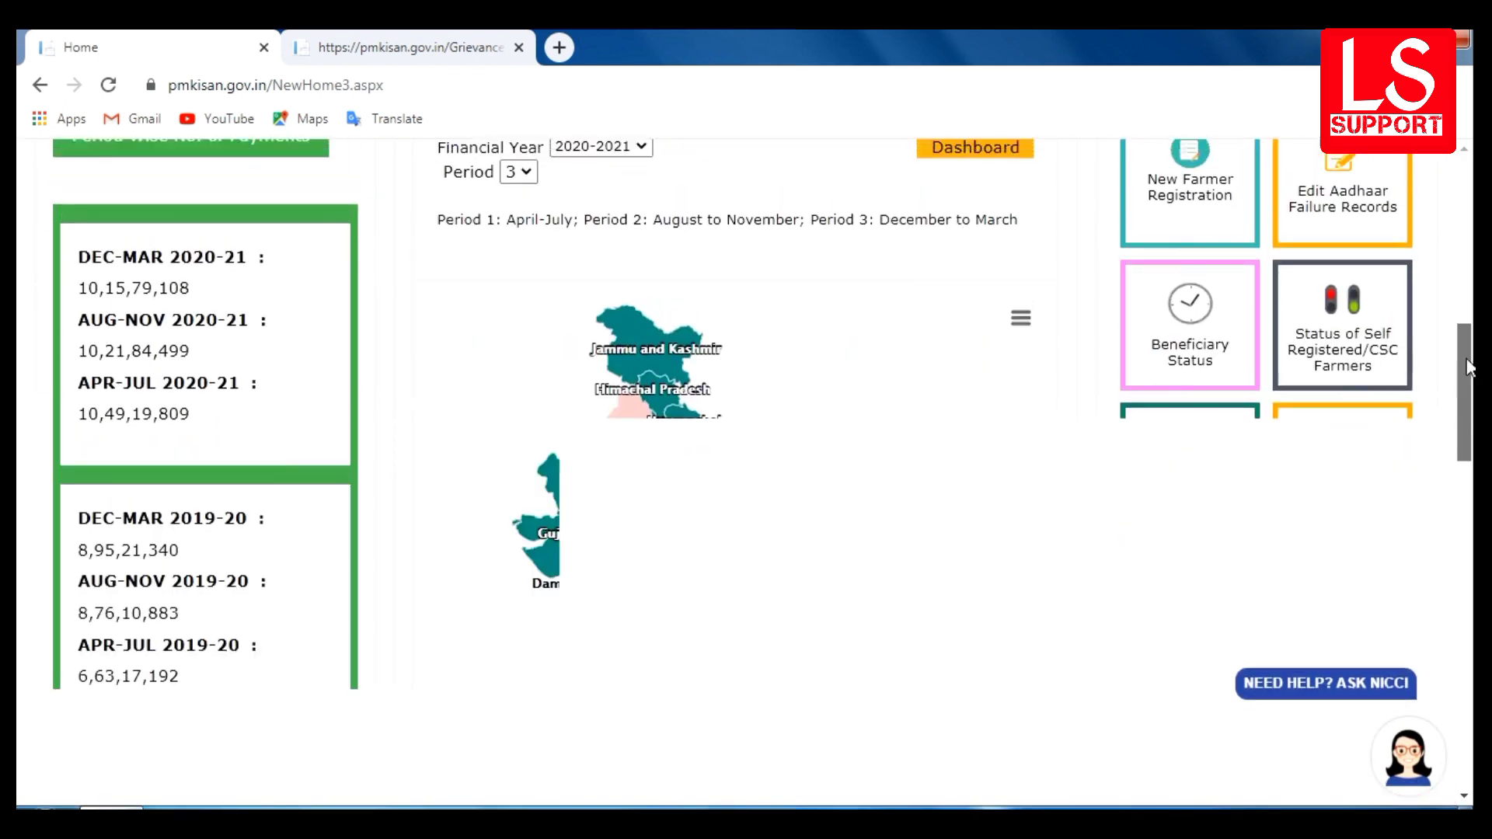
scroll(1470, 405, "down", 3)
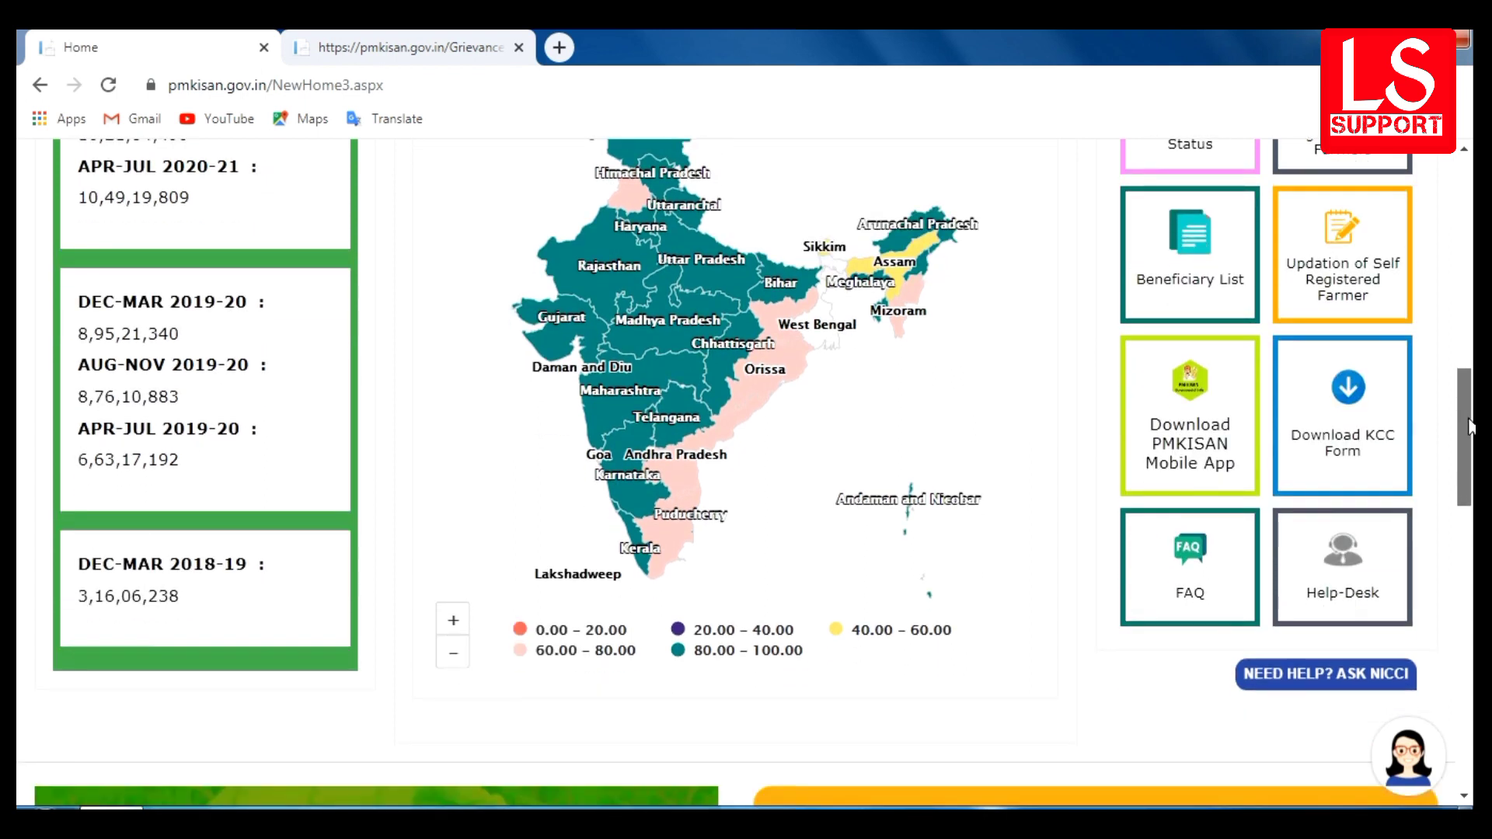
left_click(1347, 564)
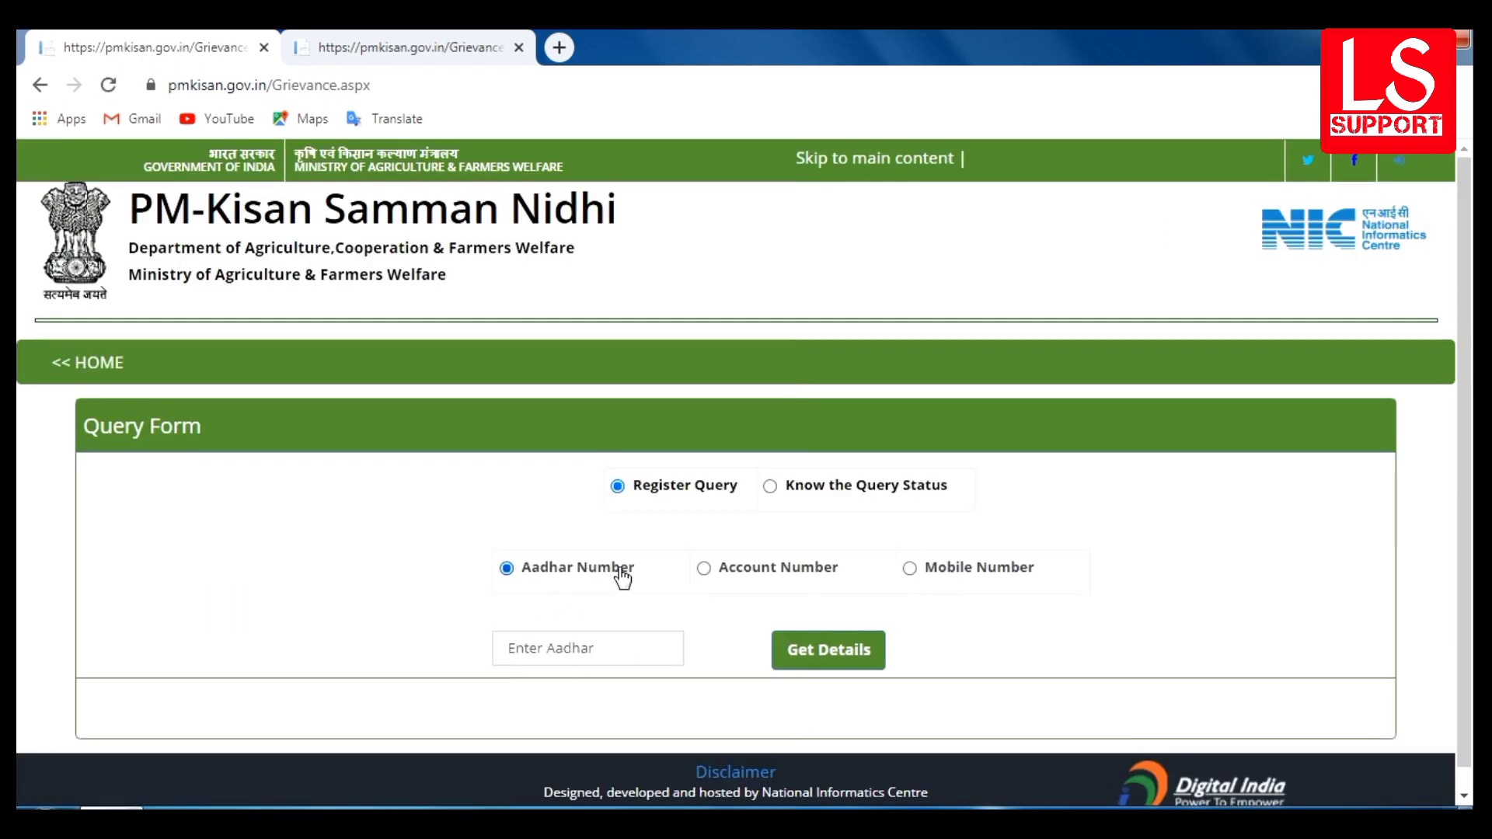
left_click(552, 650)
left_click(552, 651)
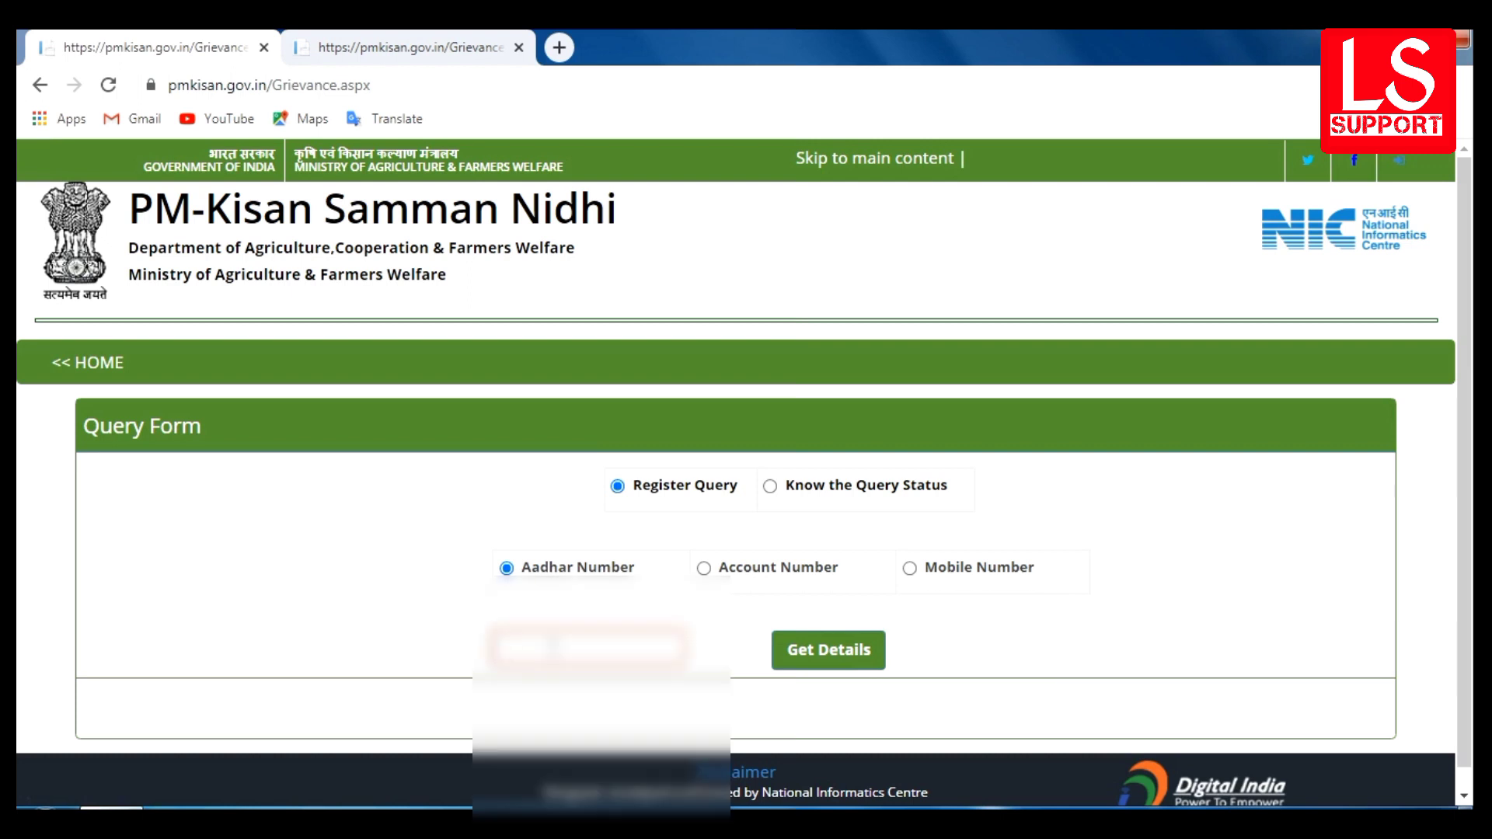
type("1234567890")
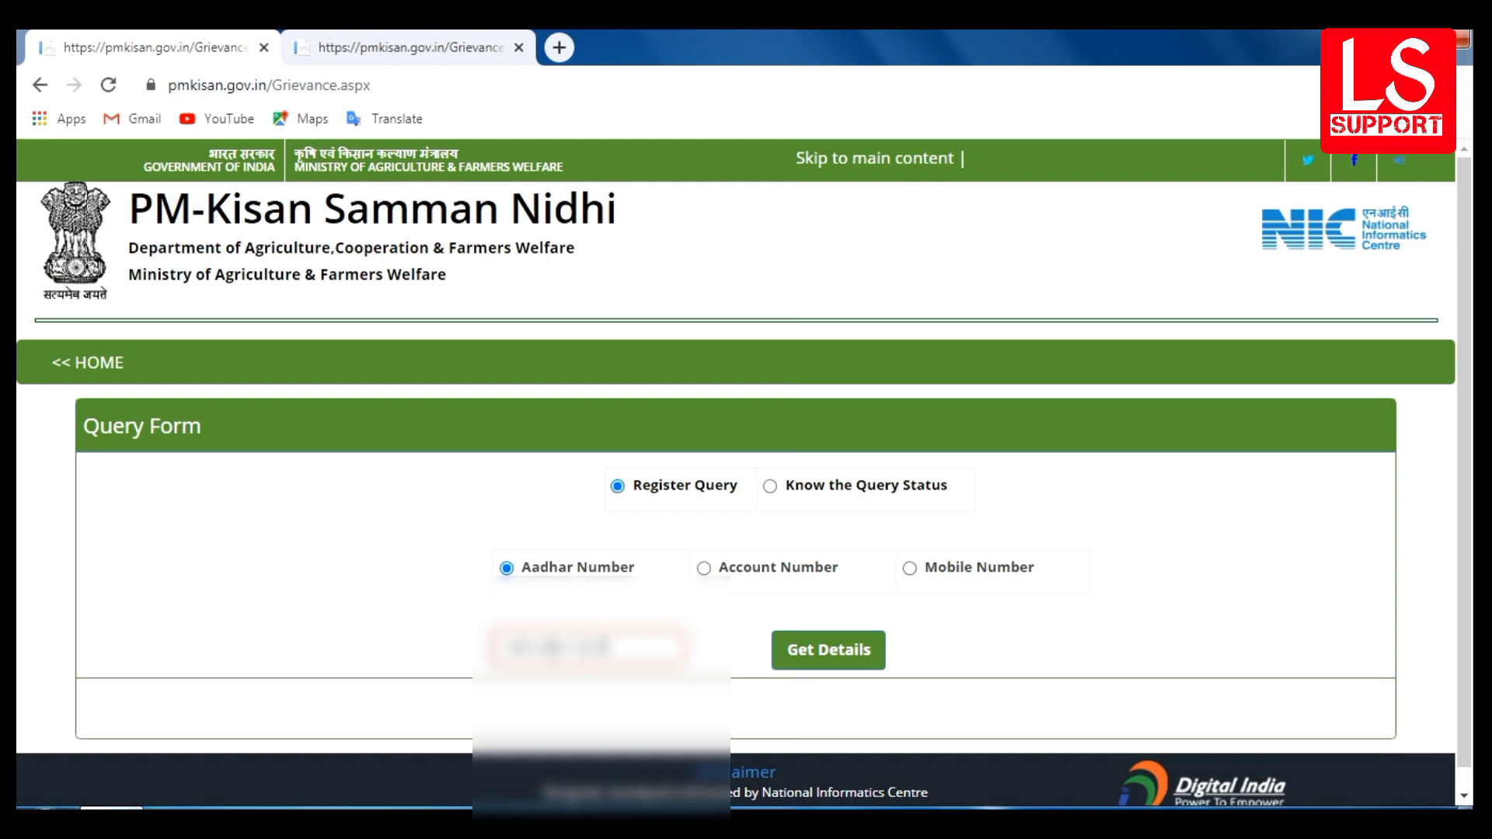
left_click(813, 660)
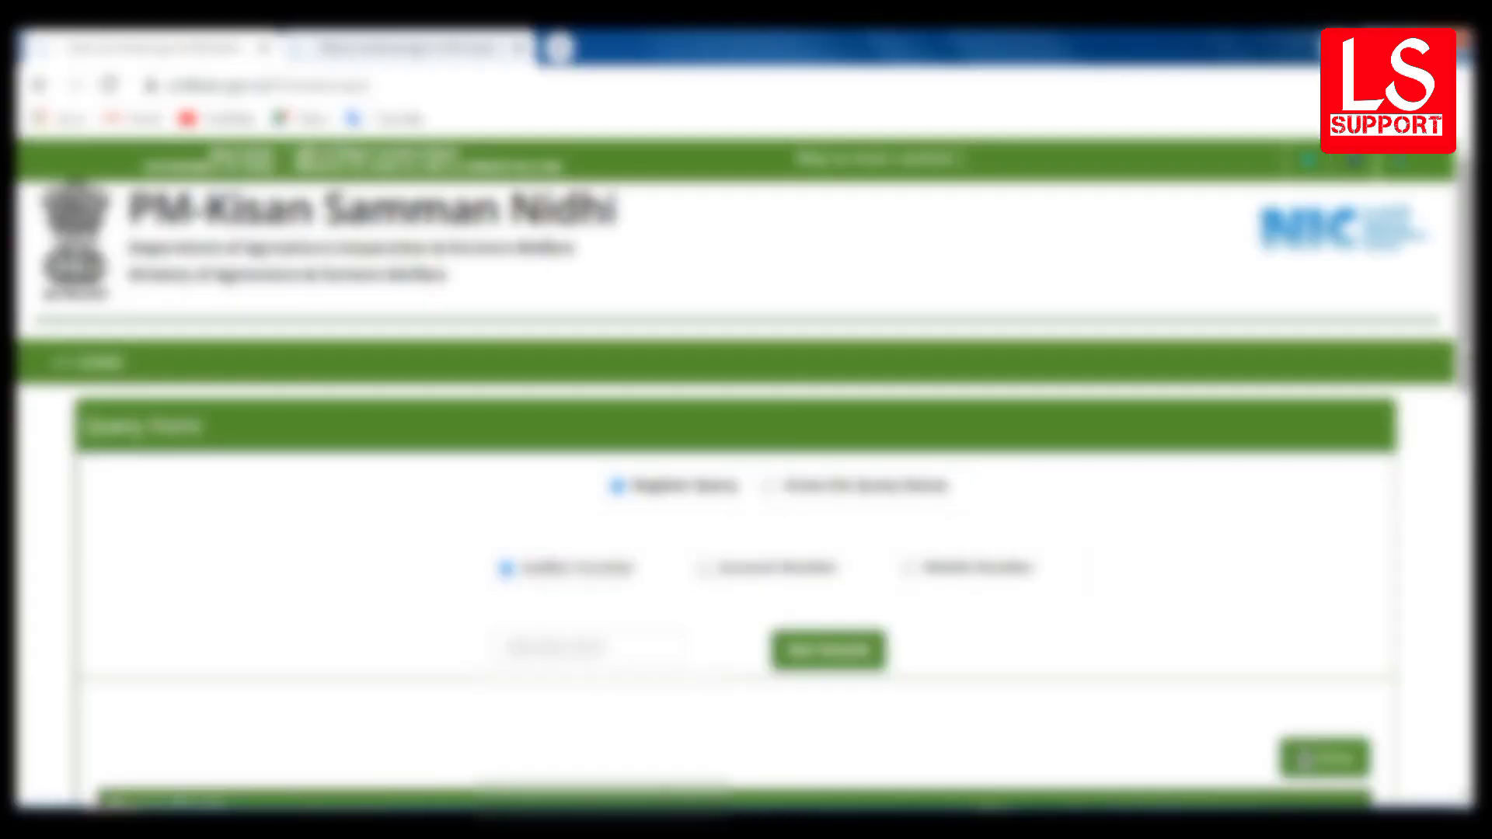
scroll(744, 473, "down", 3)
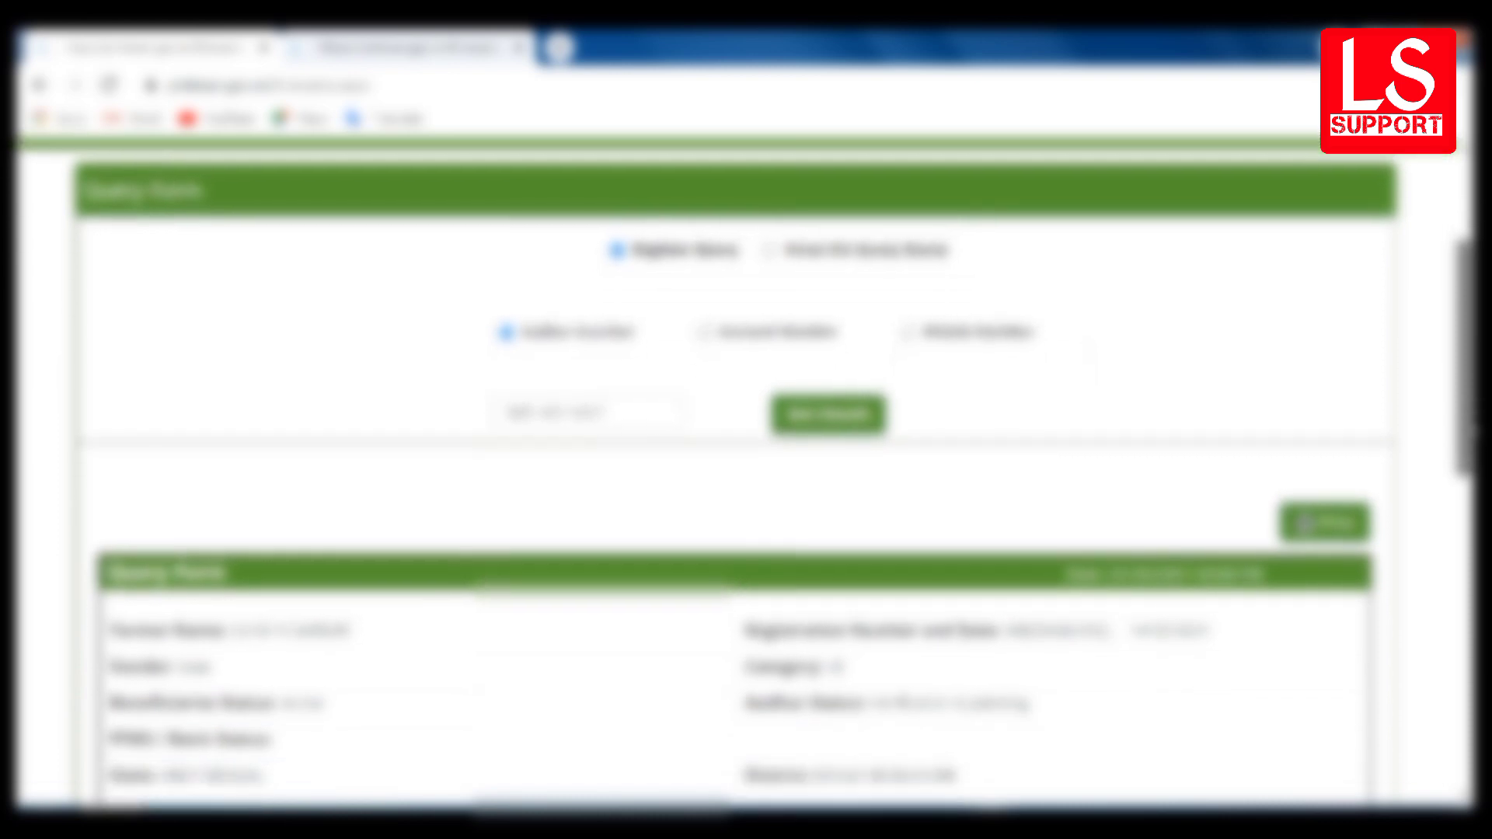
scroll(744, 473, "down", 2)
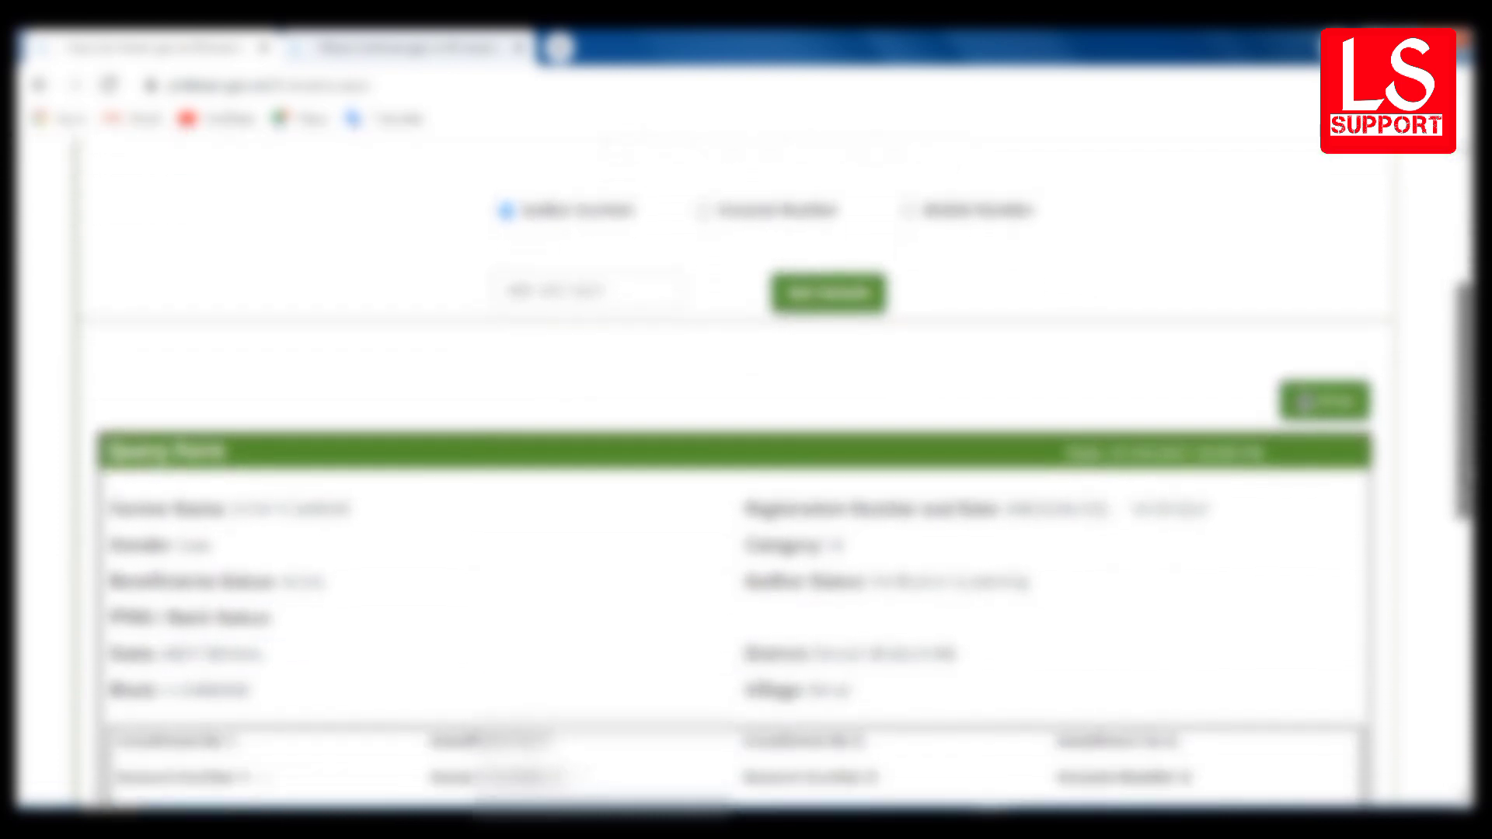
scroll(744, 473, "down", 3)
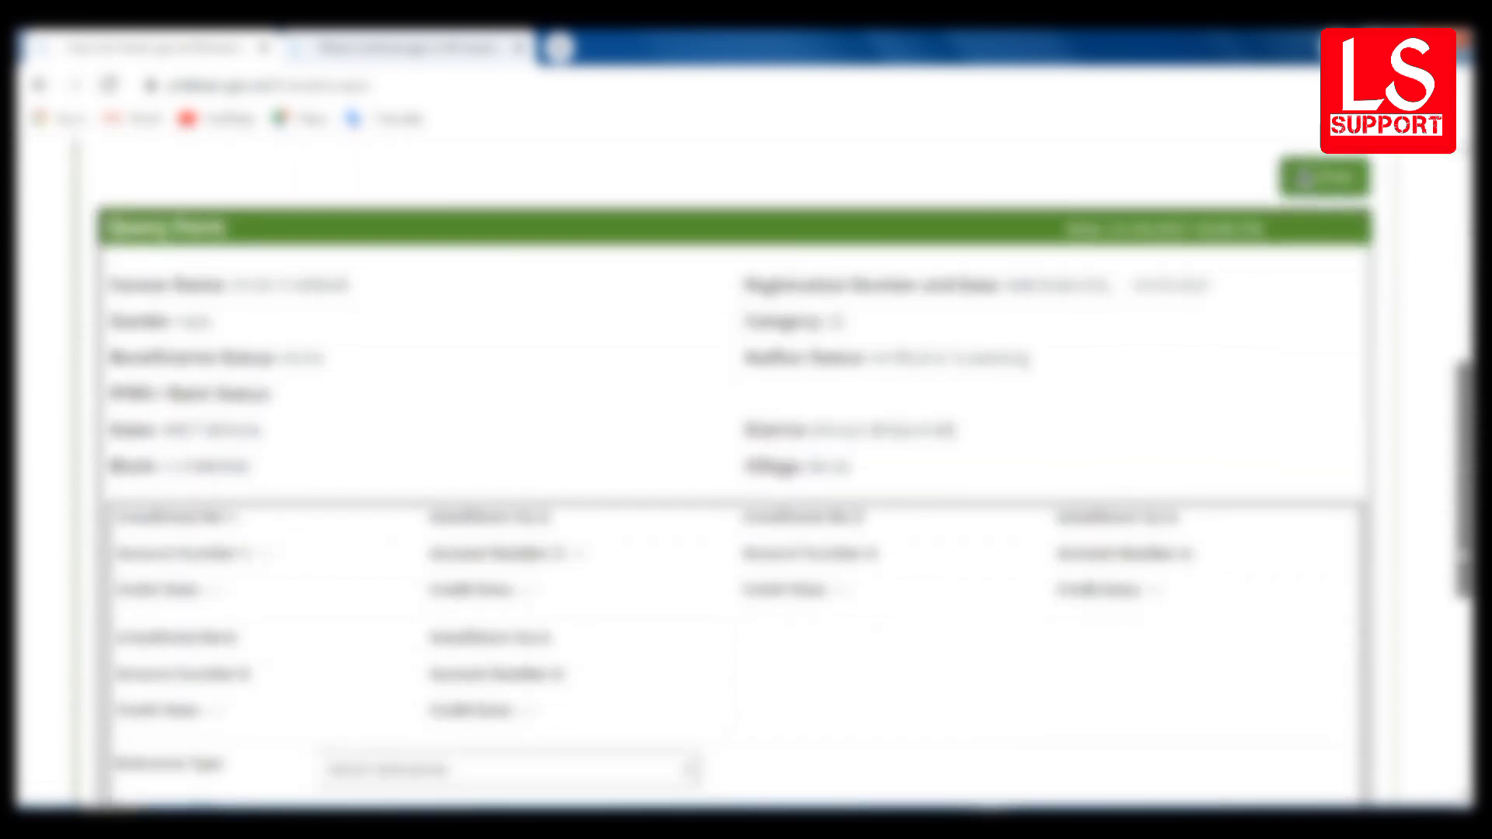
scroll(744, 473, "down", 2)
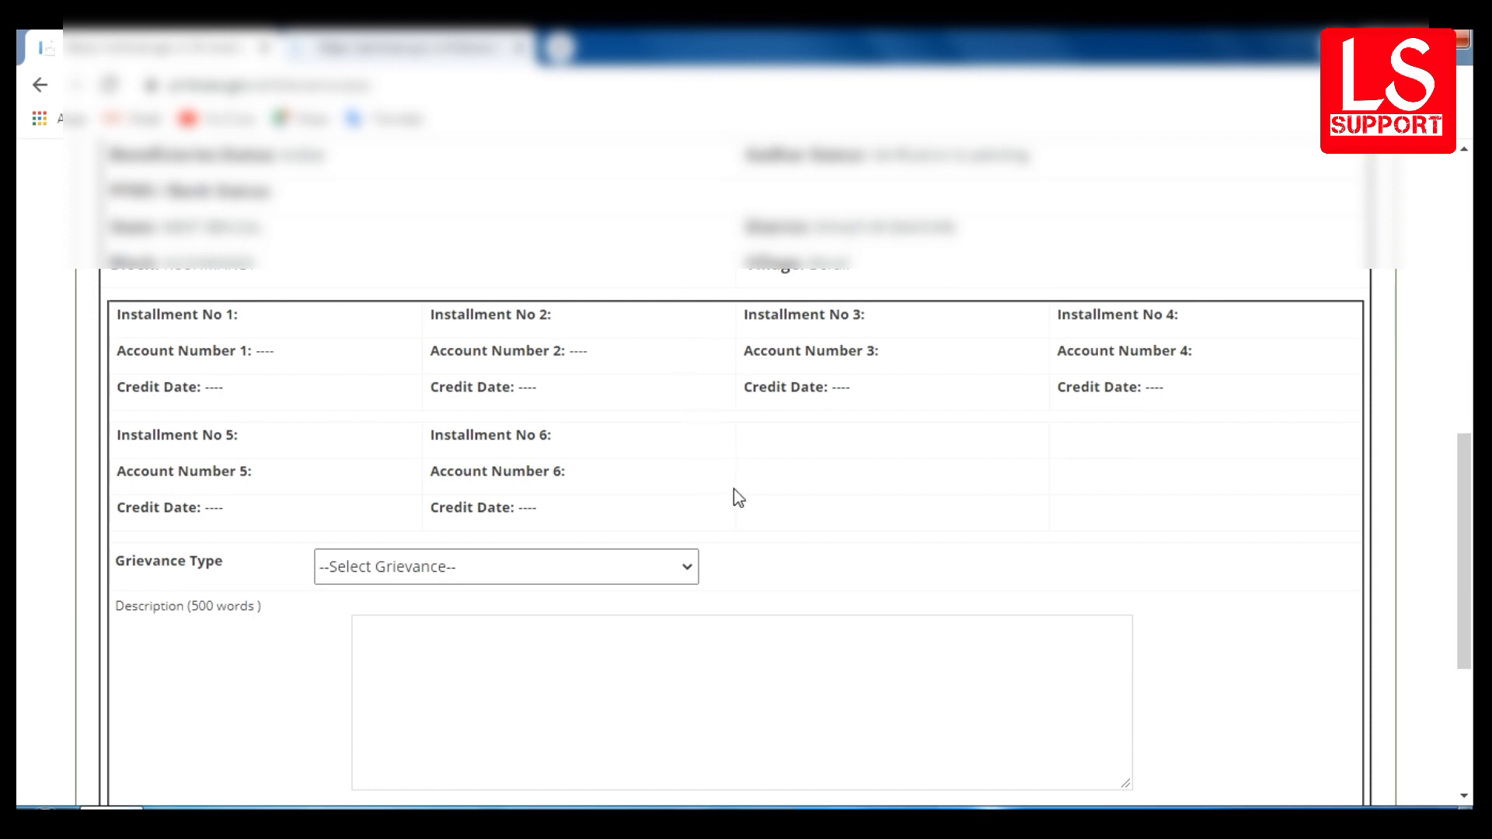
- Choose 'Installment not received' as the grievance type and scroll down to the Image Code and Submit
left_click(575, 573)
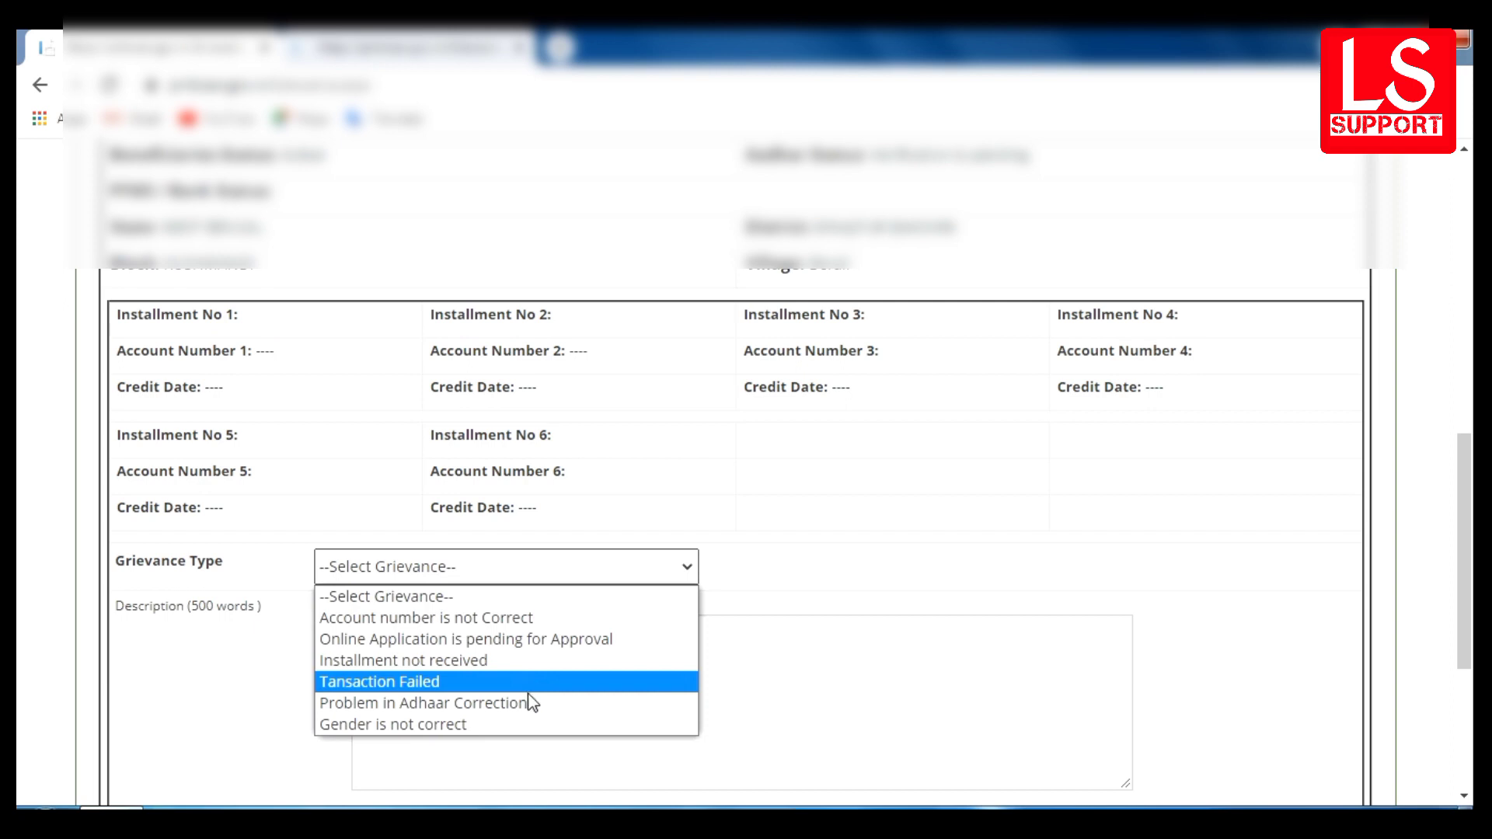
left_click(497, 661)
left_click(503, 683)
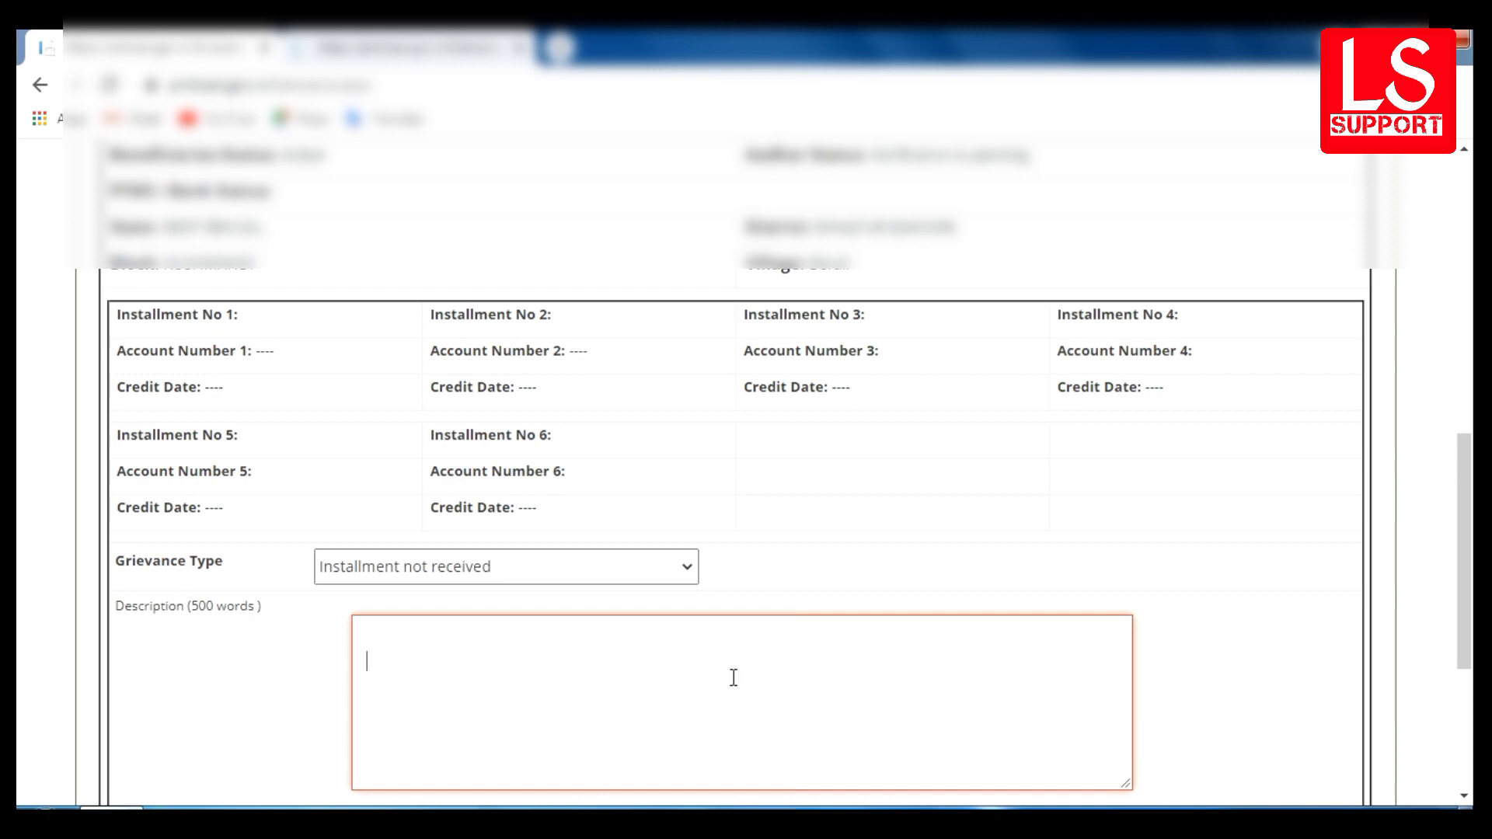
left_click_drag(1466, 560, 1472, 677)
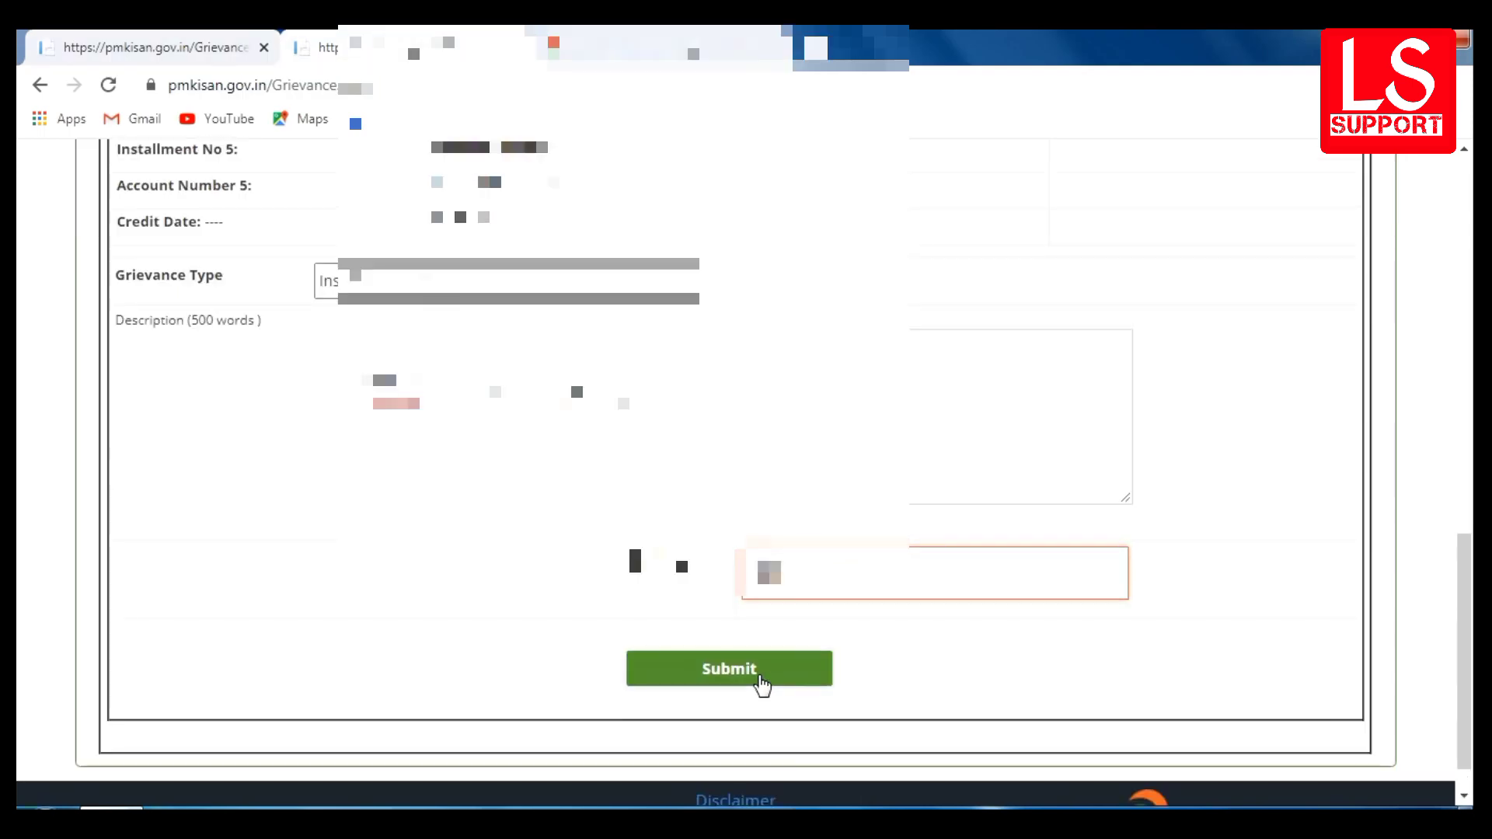
- Submit the grievance, copy the query ID from the confirmation, and close it
left_click(760, 681)
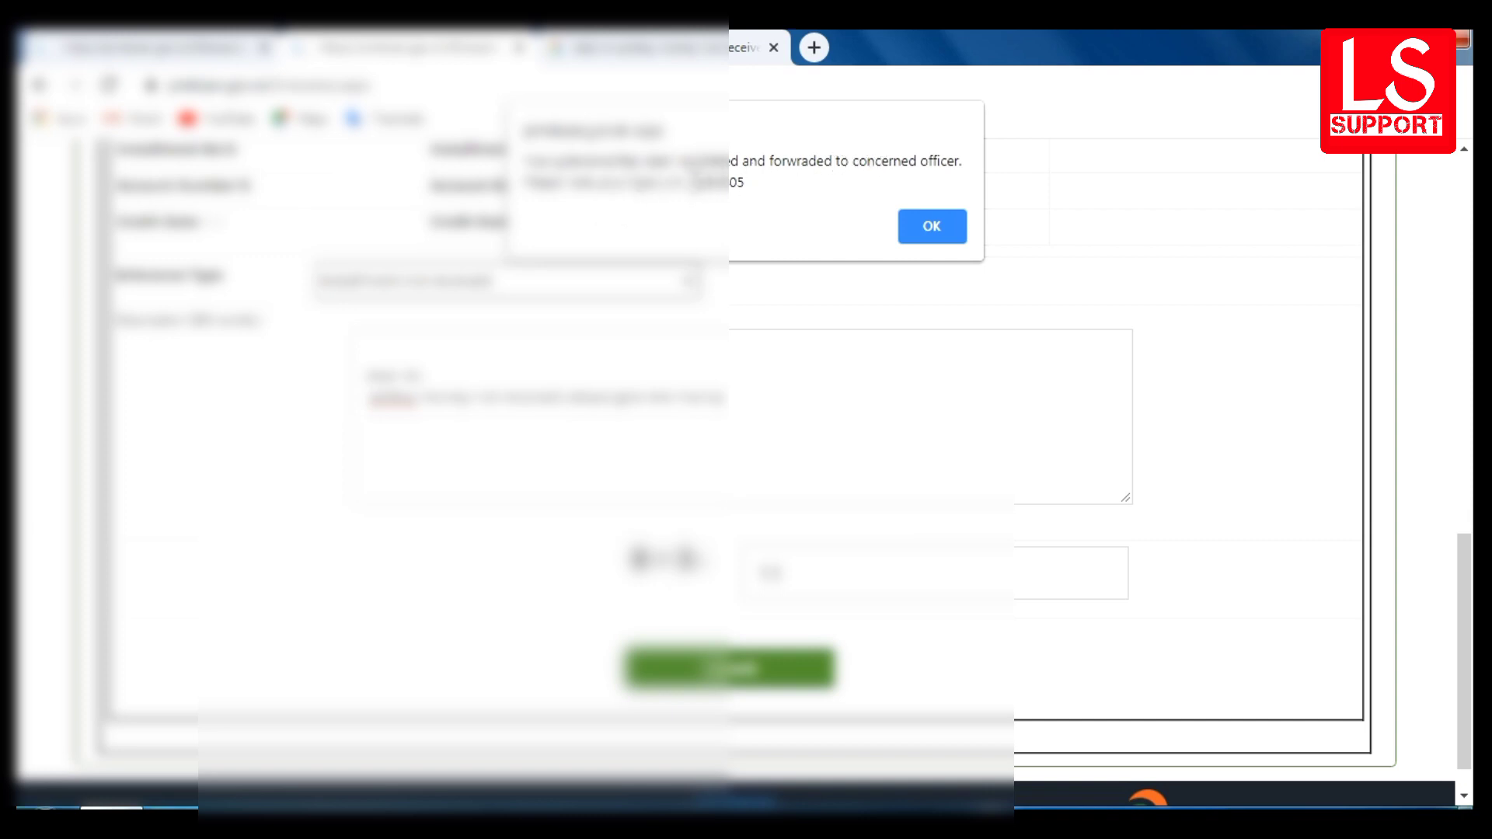
left_click_drag(688, 183, 748, 188)
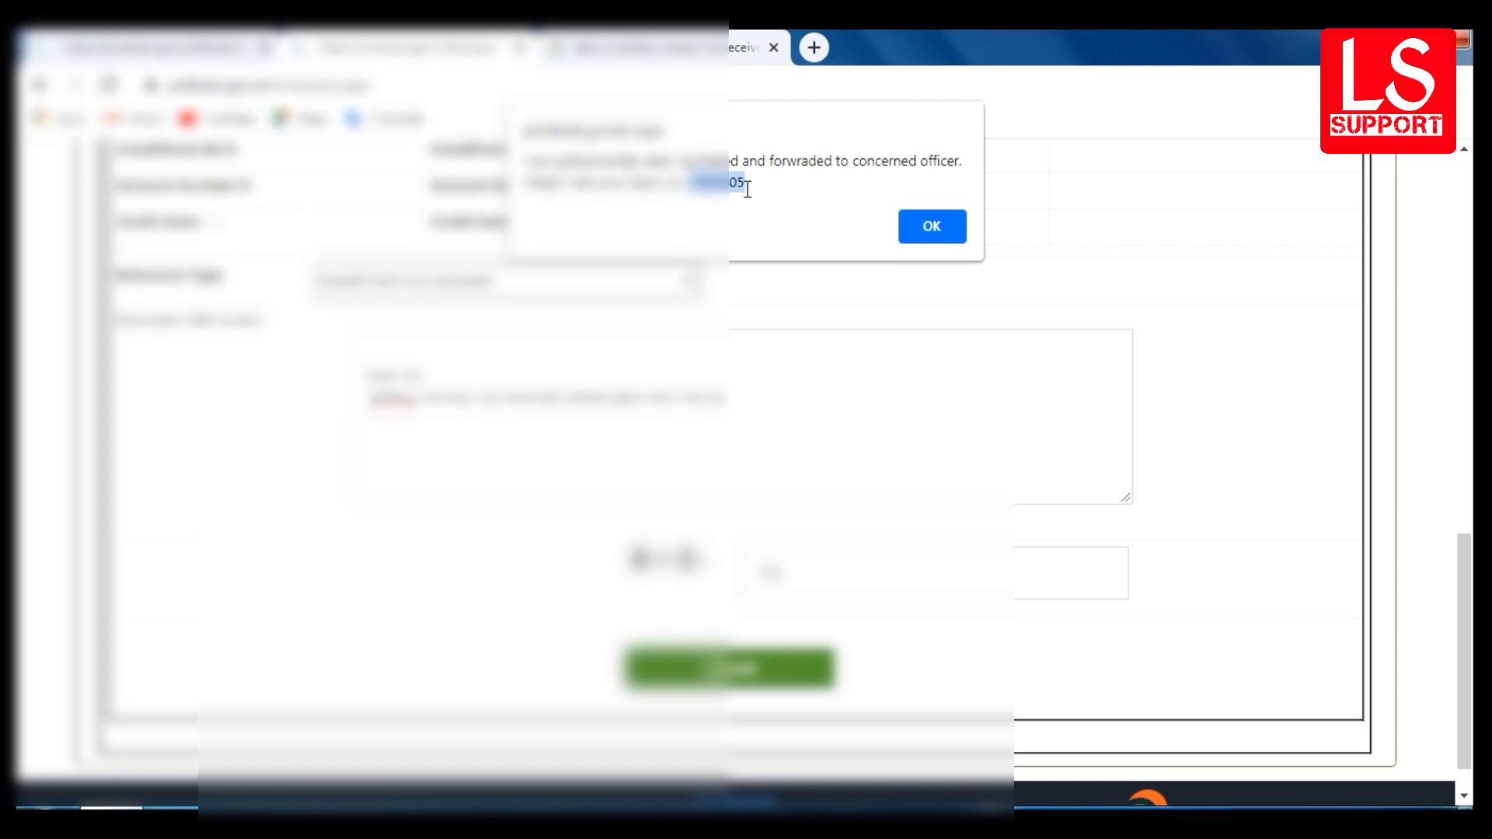
right_click(734, 185)
left_click(742, 198)
left_click(930, 229)
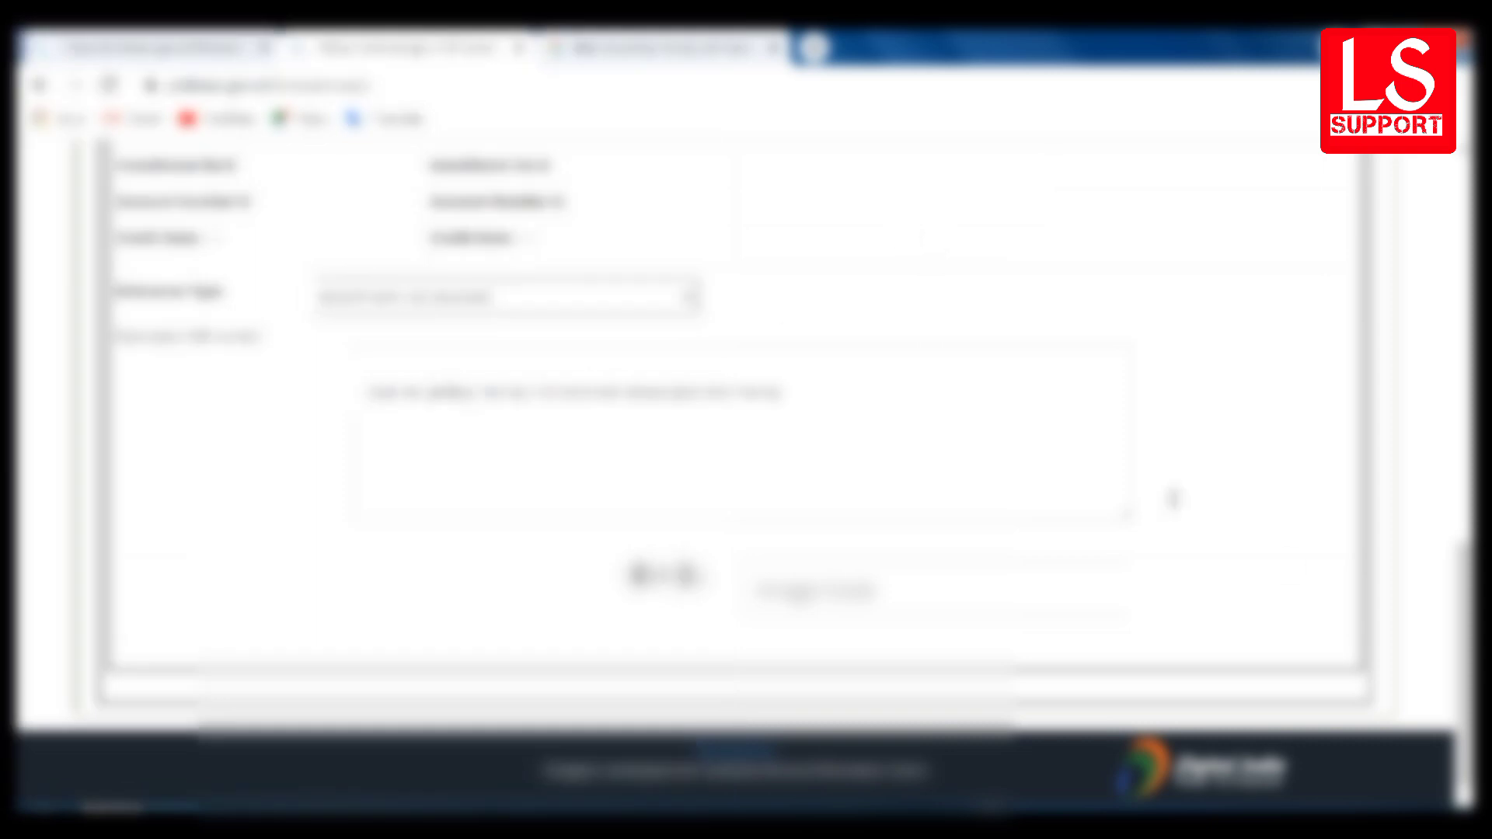
- Navigate back to the home page and reopen the Help-Desk Query Form from Farmers Corner
scroll(1428, 443, "up", 8)
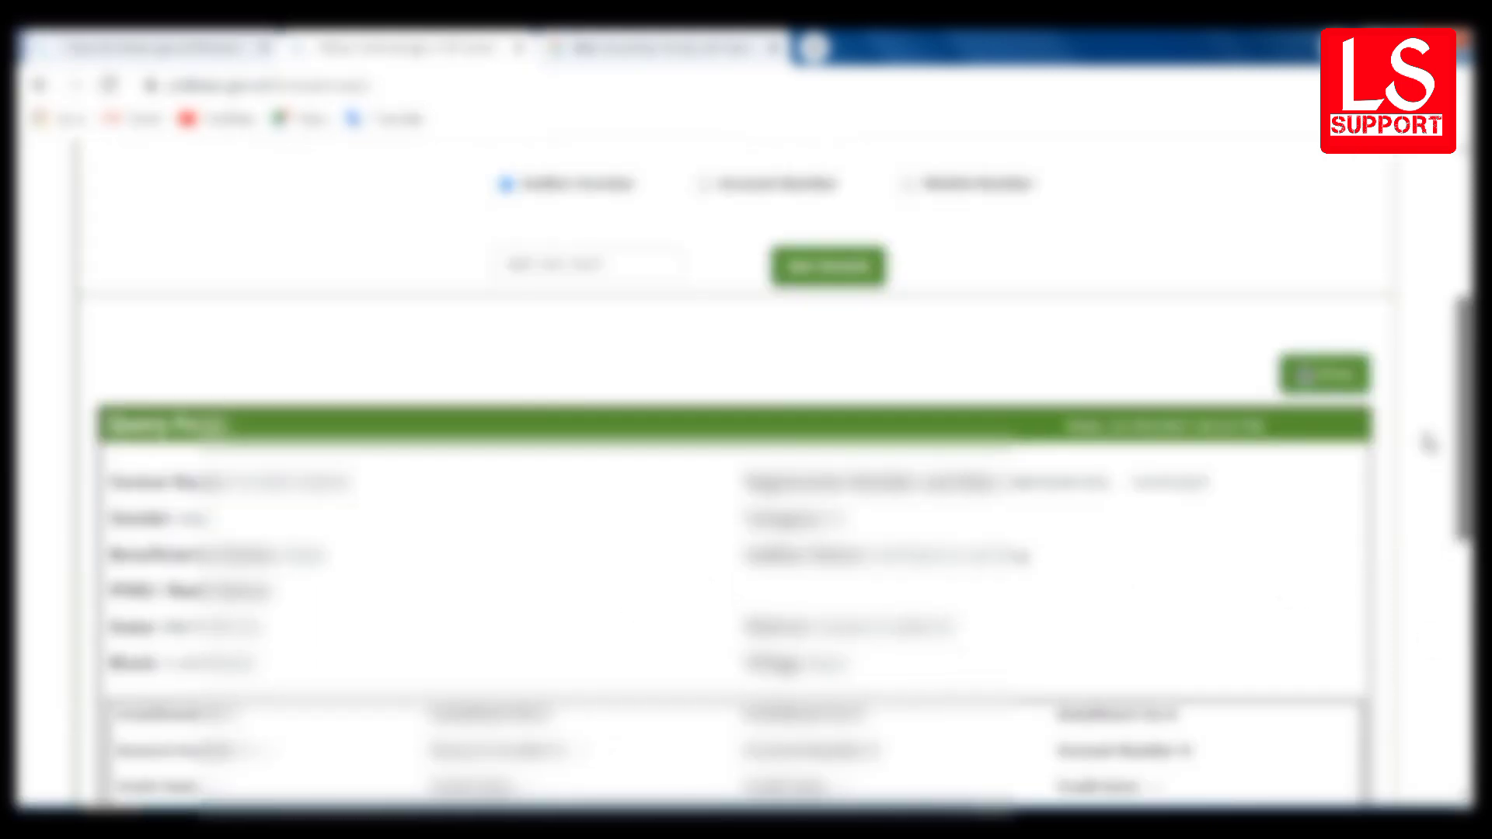
scroll(1428, 443, "up", 5)
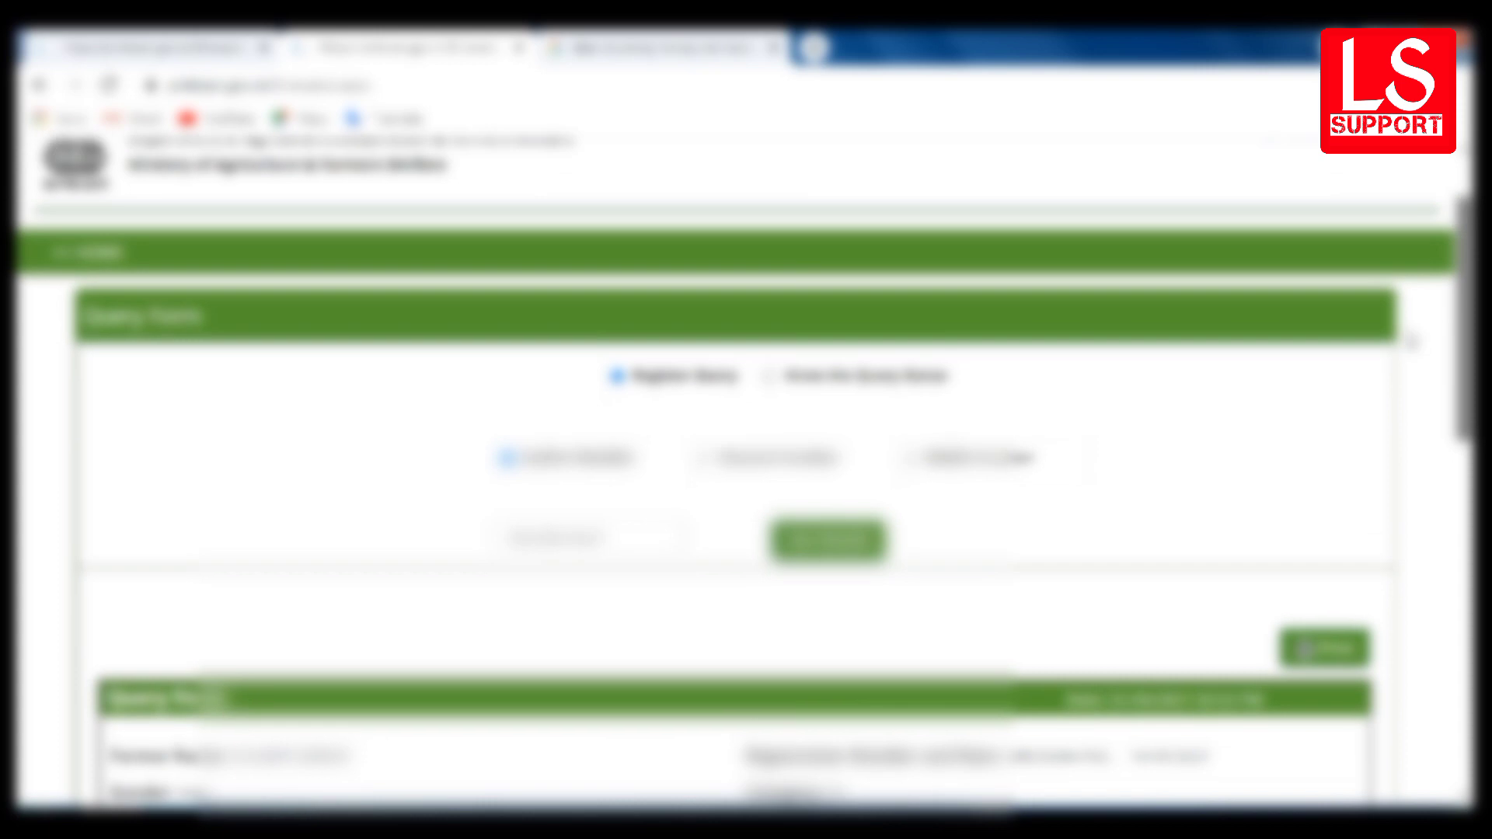
scroll(1405, 330, "up", 1)
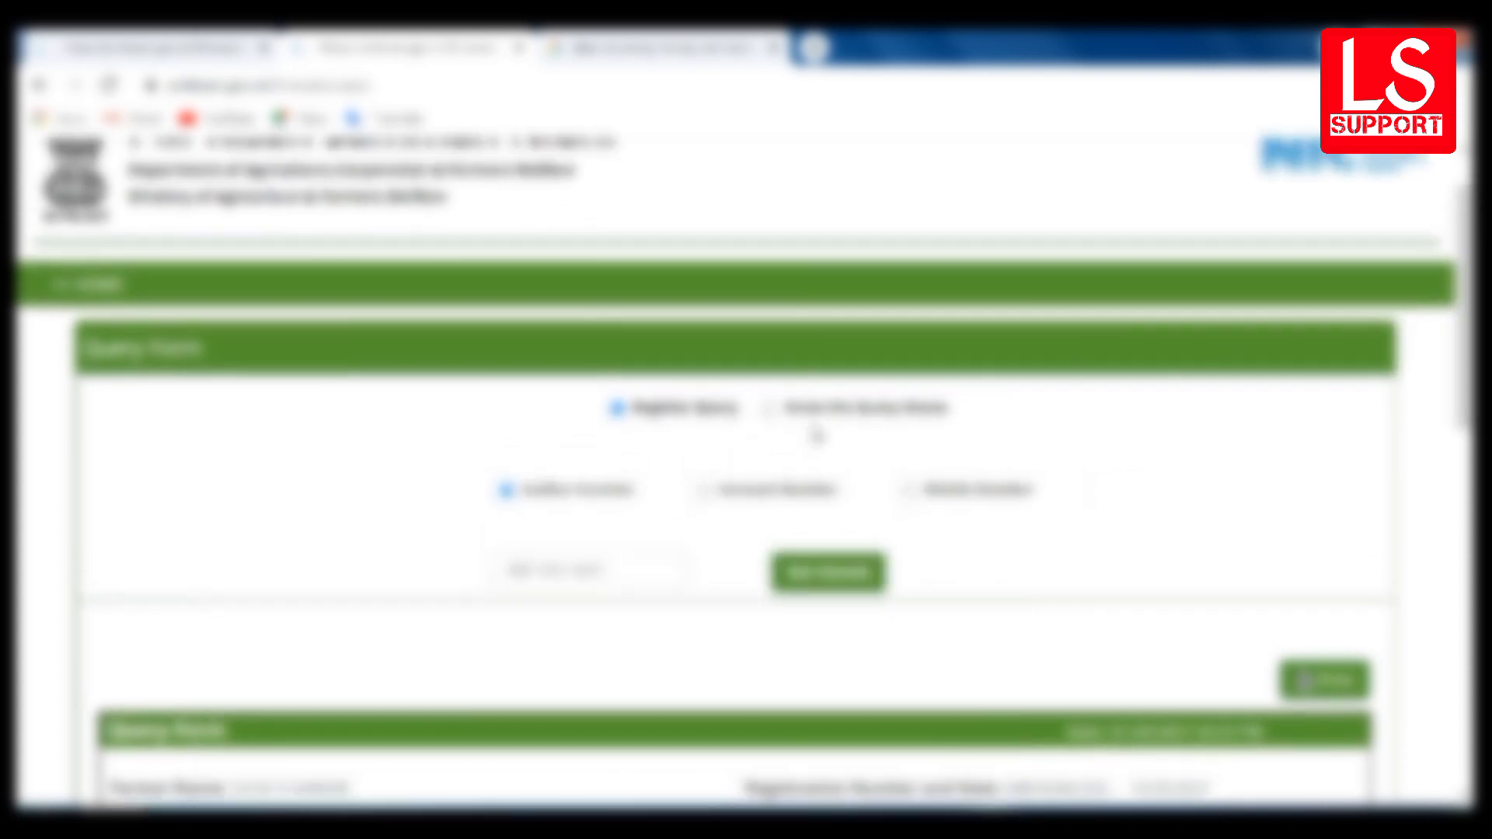
left_click(112, 289)
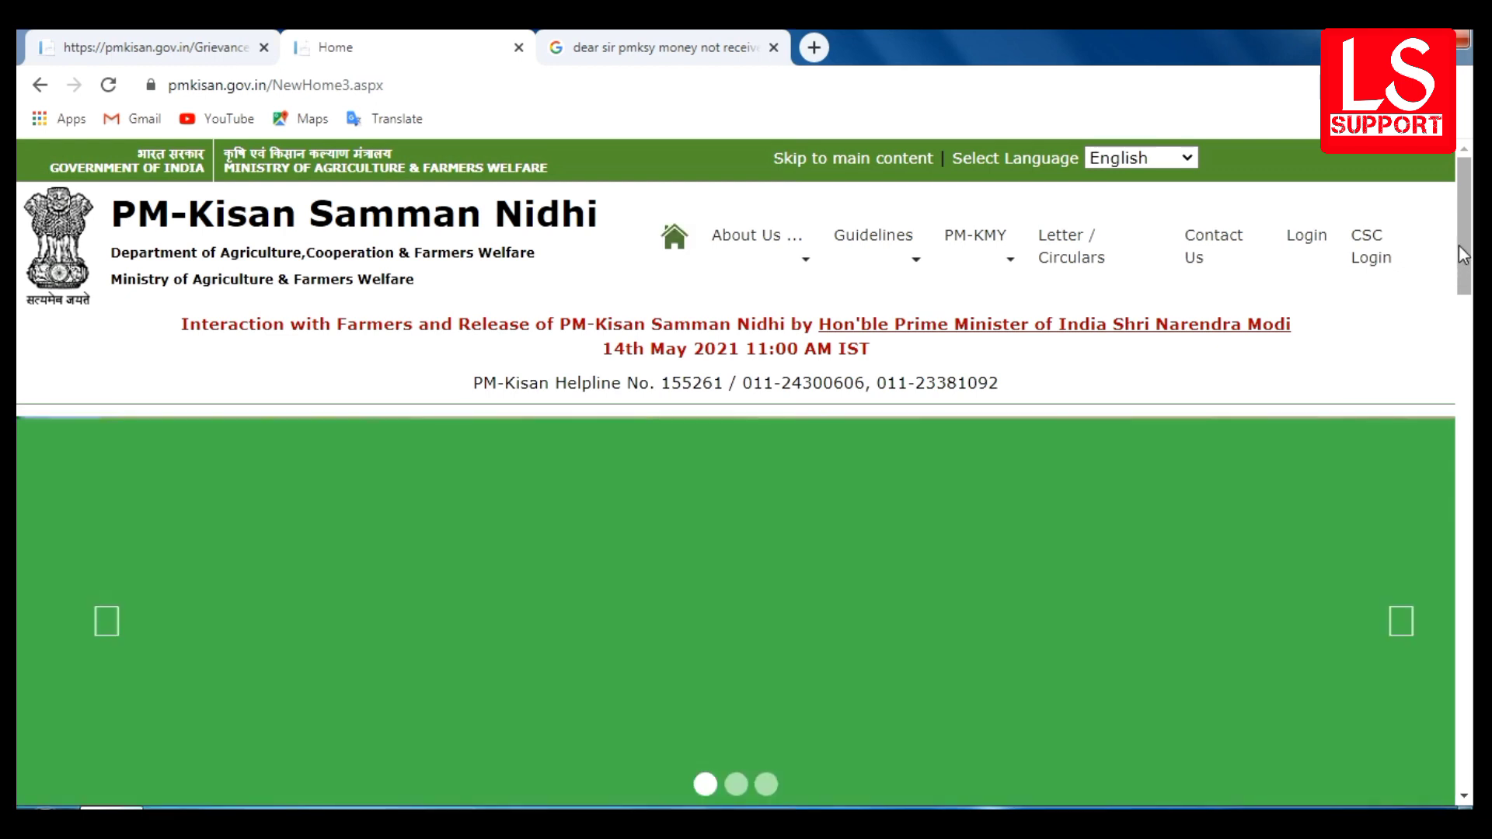
left_click_drag(1465, 255, 1472, 462)
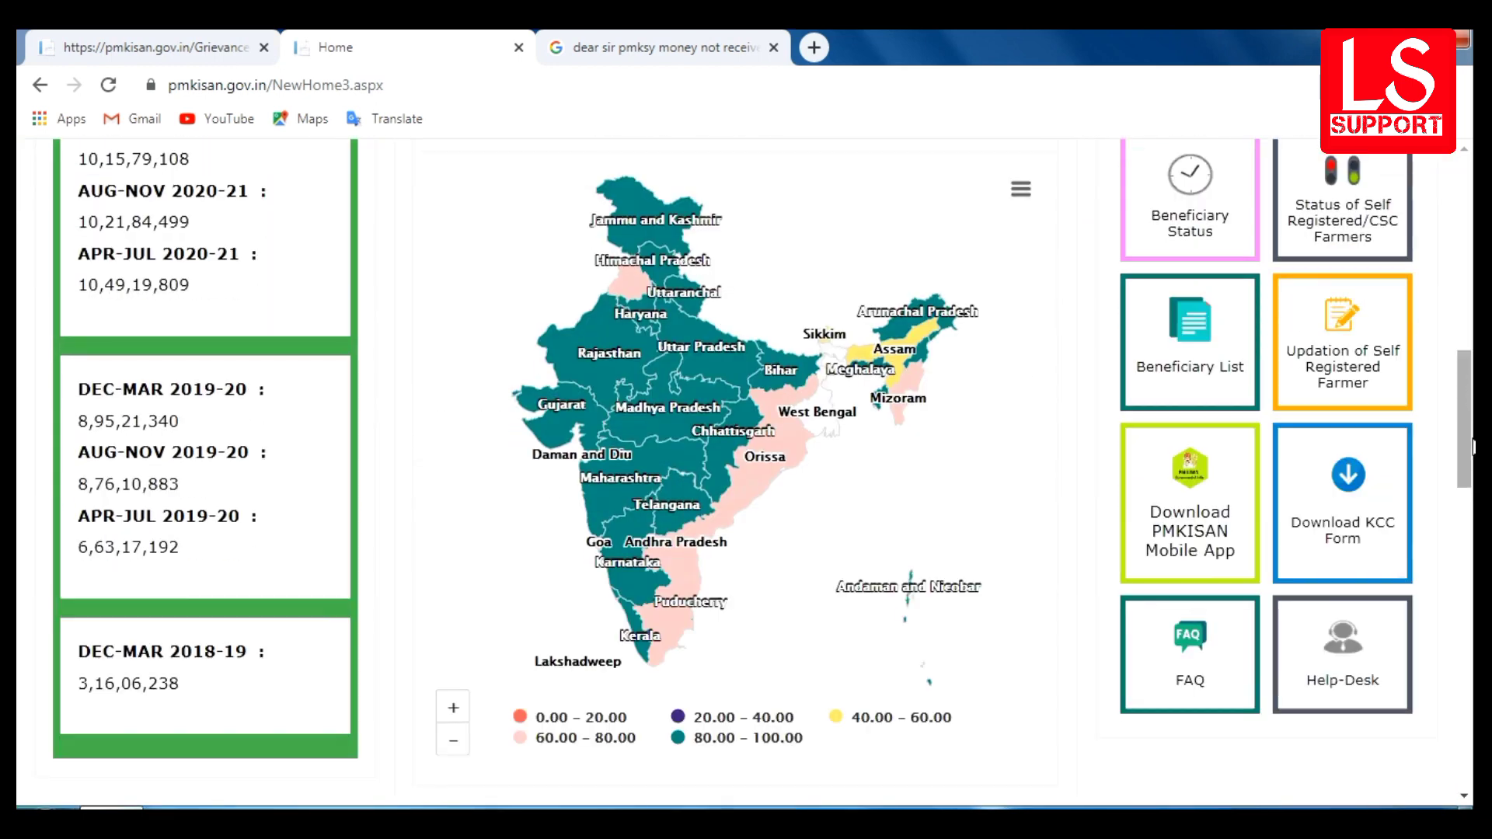
left_click(1337, 651)
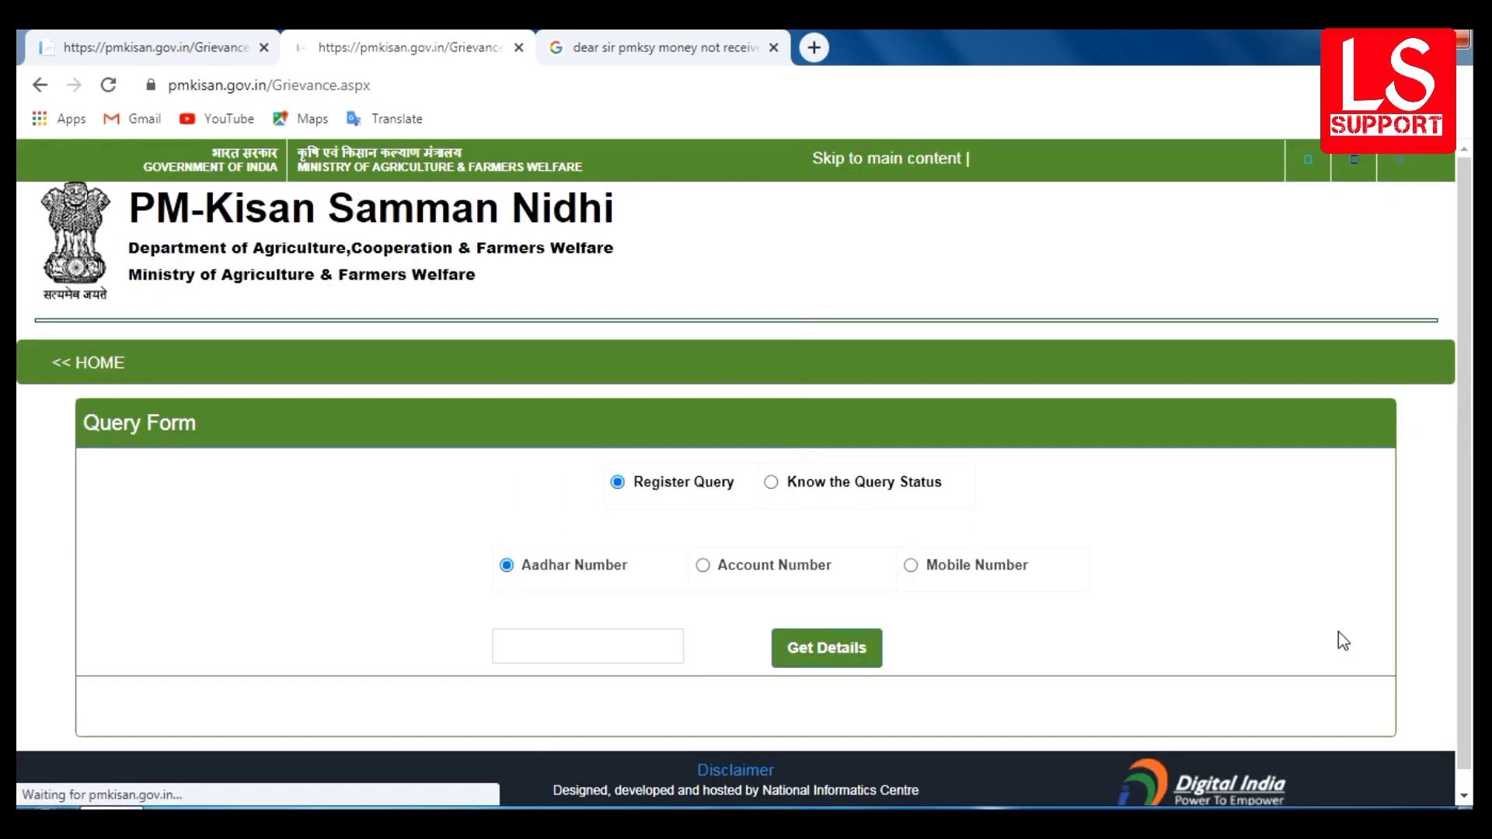
- Paste the copied query ID under 'Know the Query Status' and get its status details
left_click(771, 488)
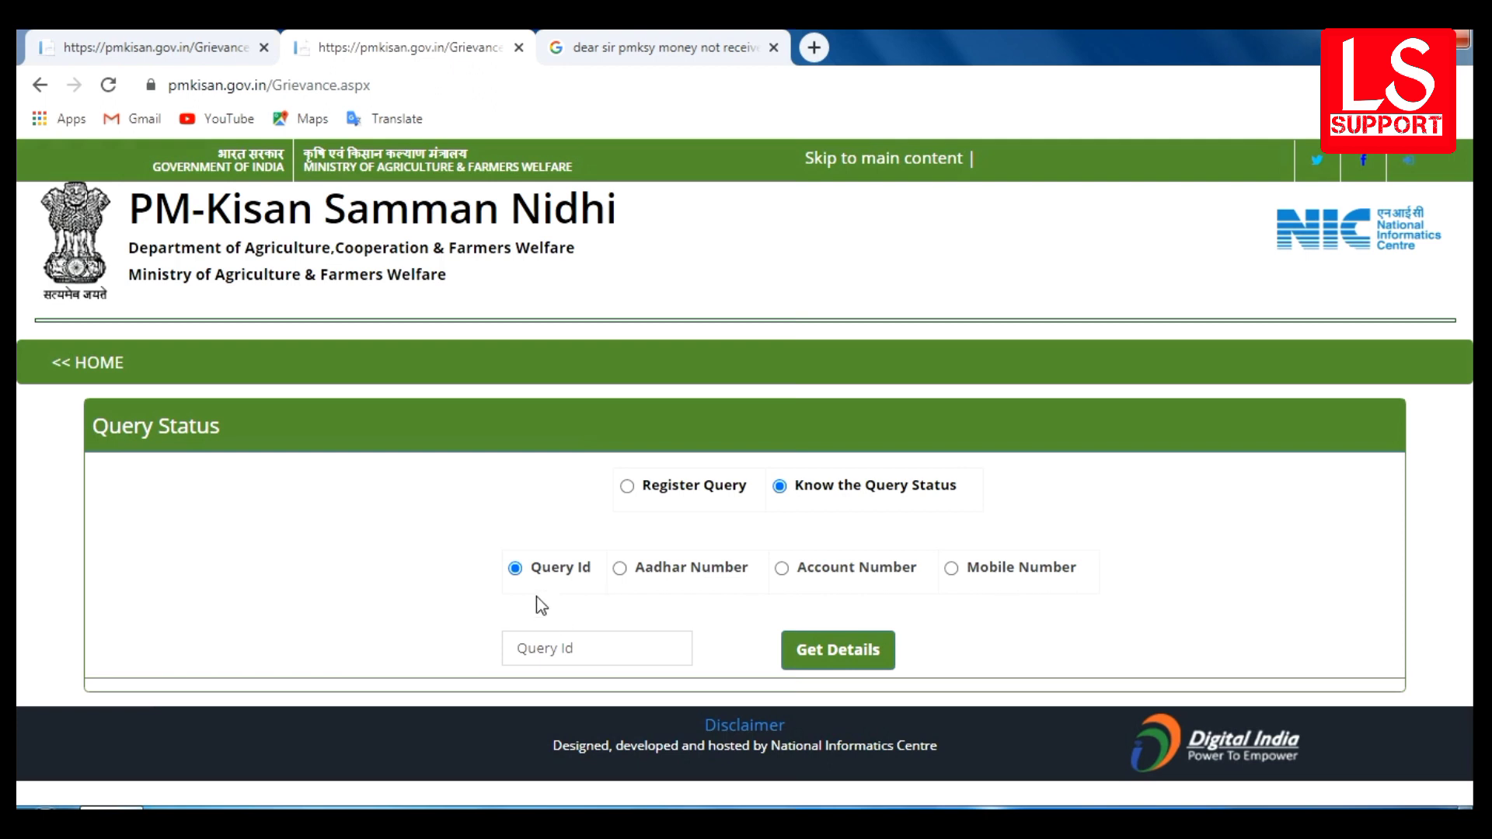
left_click(586, 656)
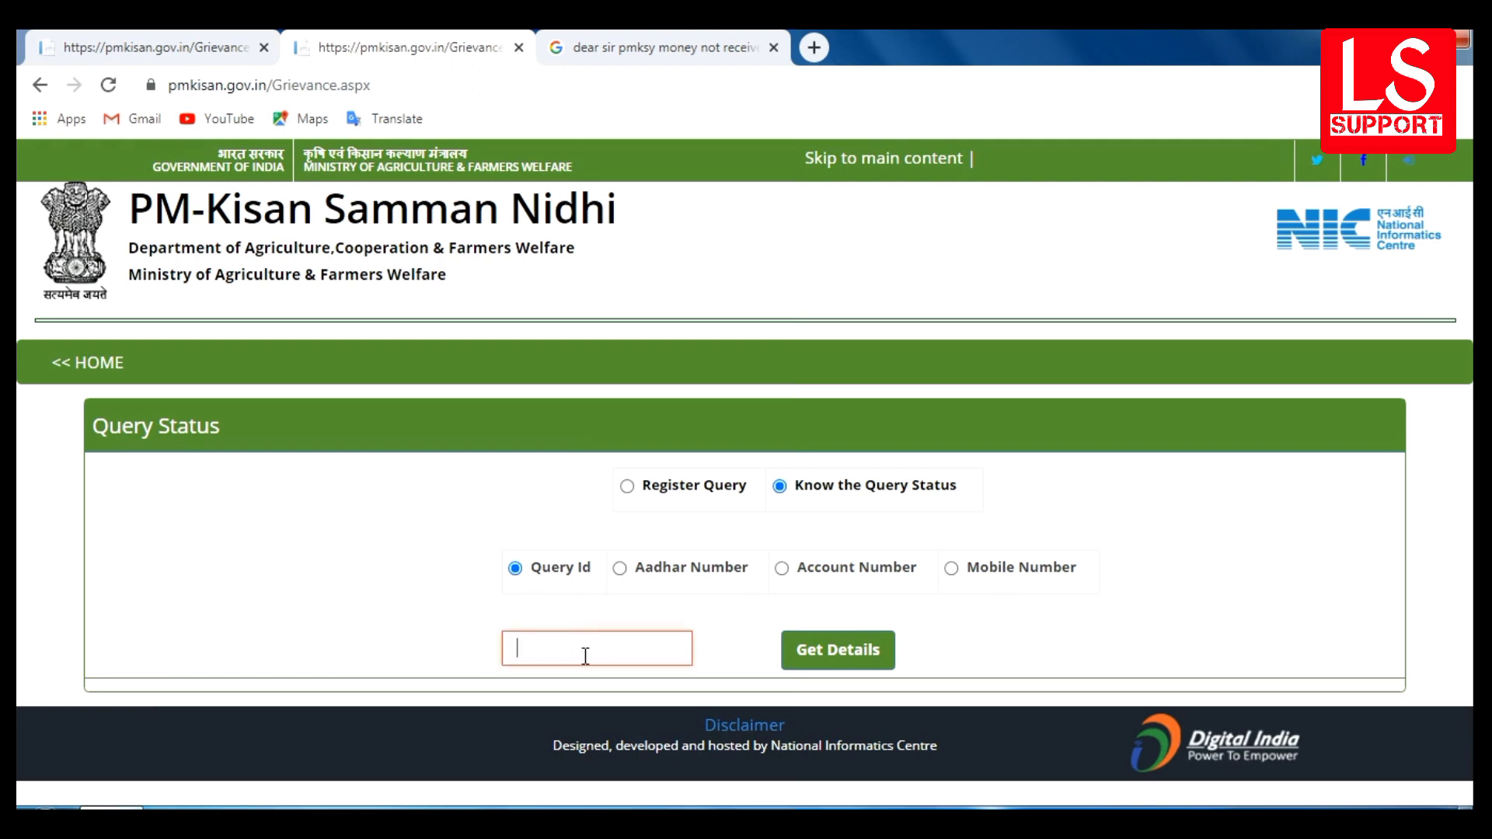
right_click(585, 656)
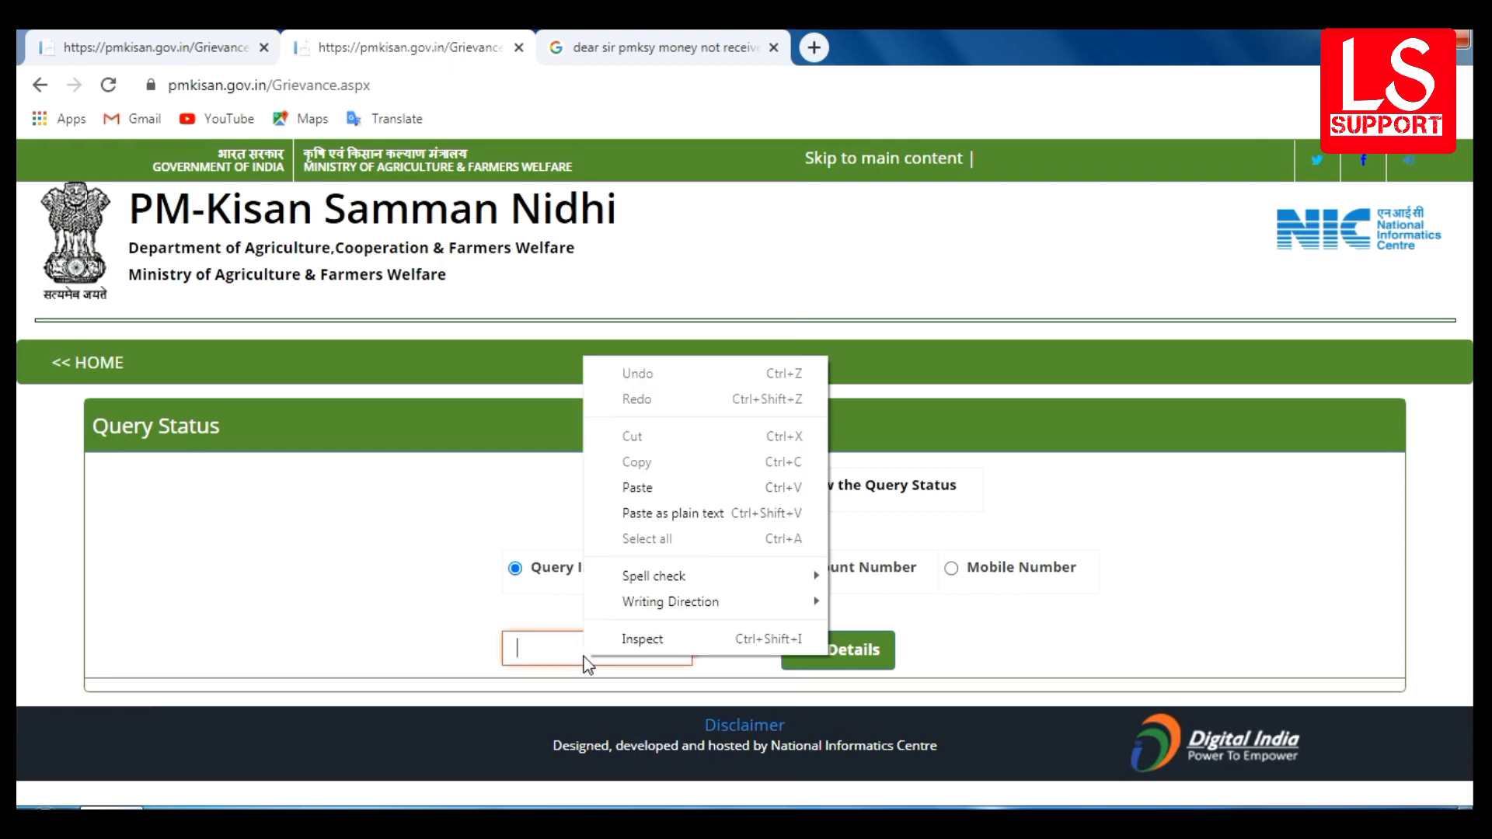
left_click(638, 487)
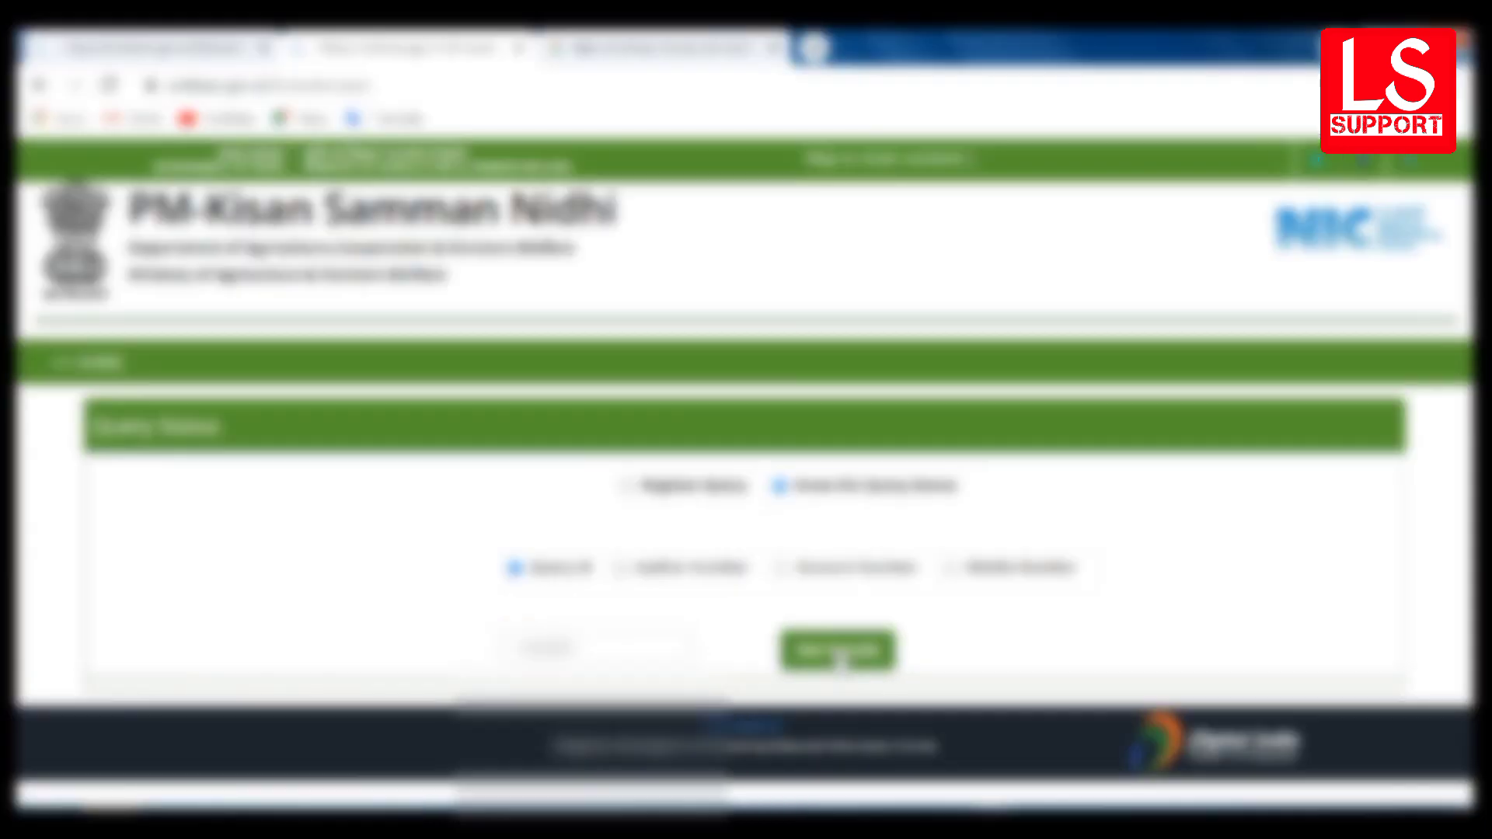
left_click(840, 655)
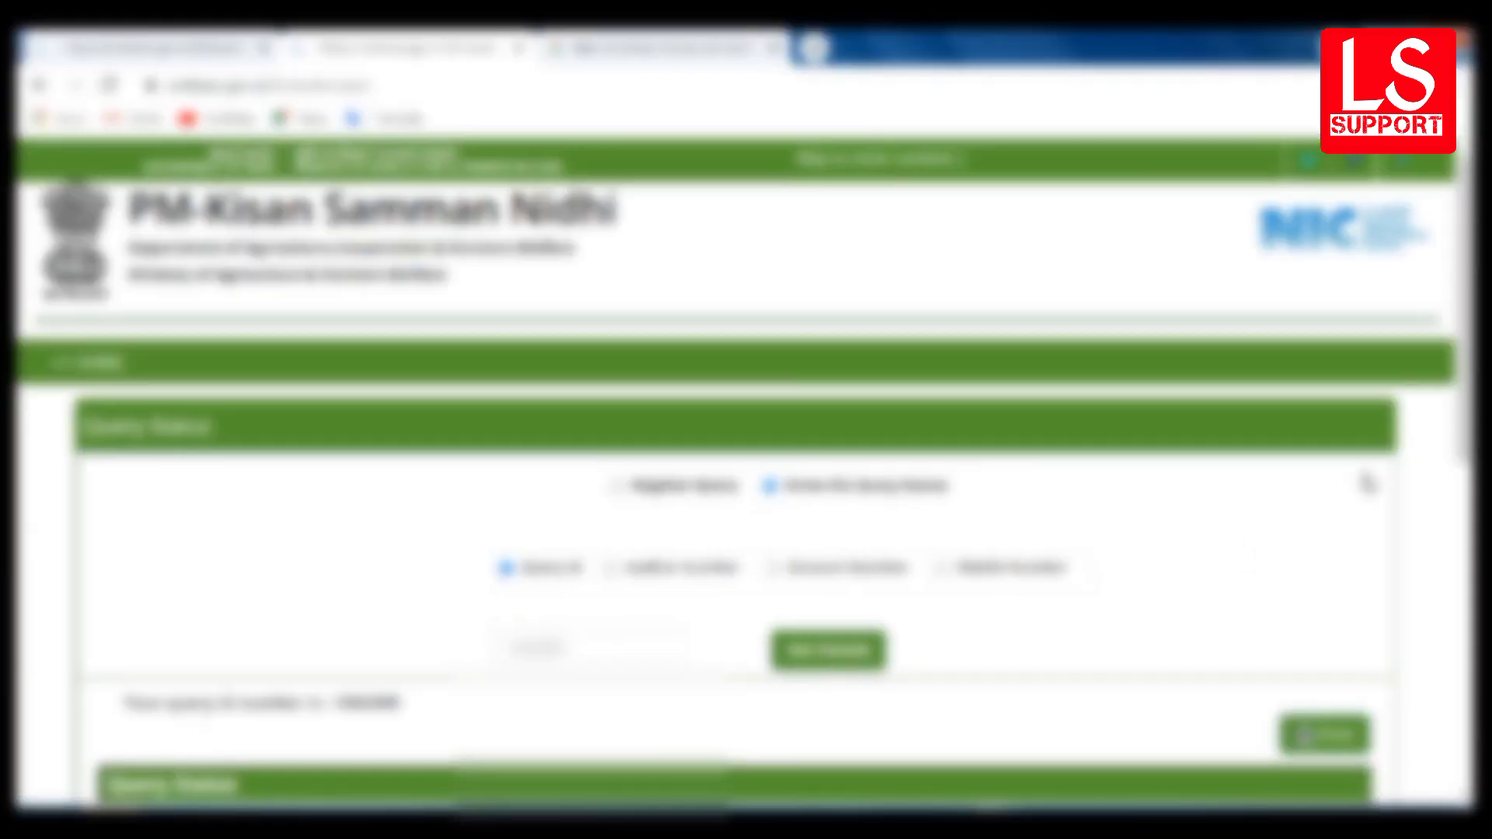
left_click_drag(1465, 311, 1465, 595)
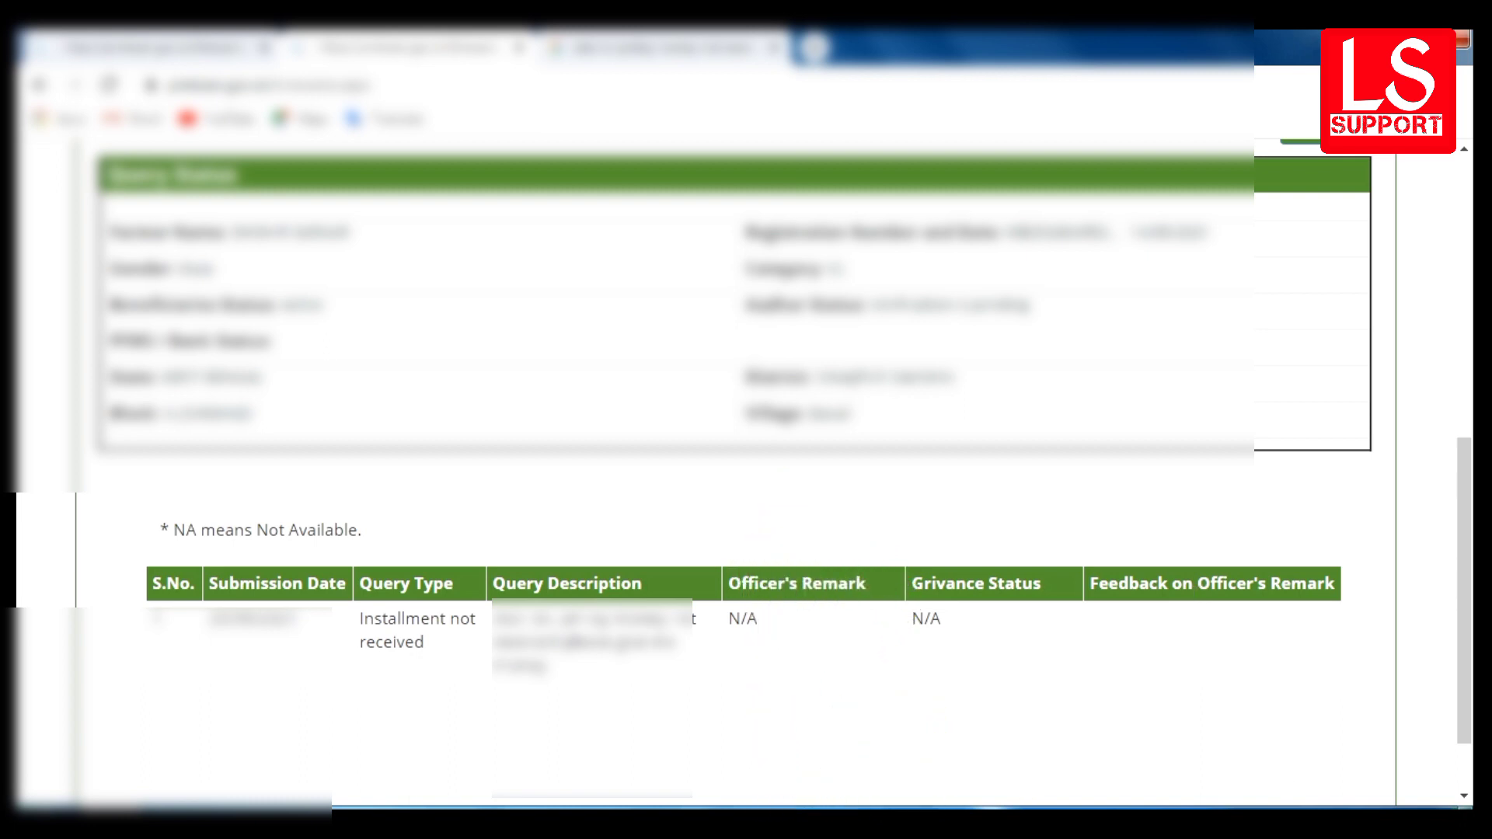
left_click(1253, 824)
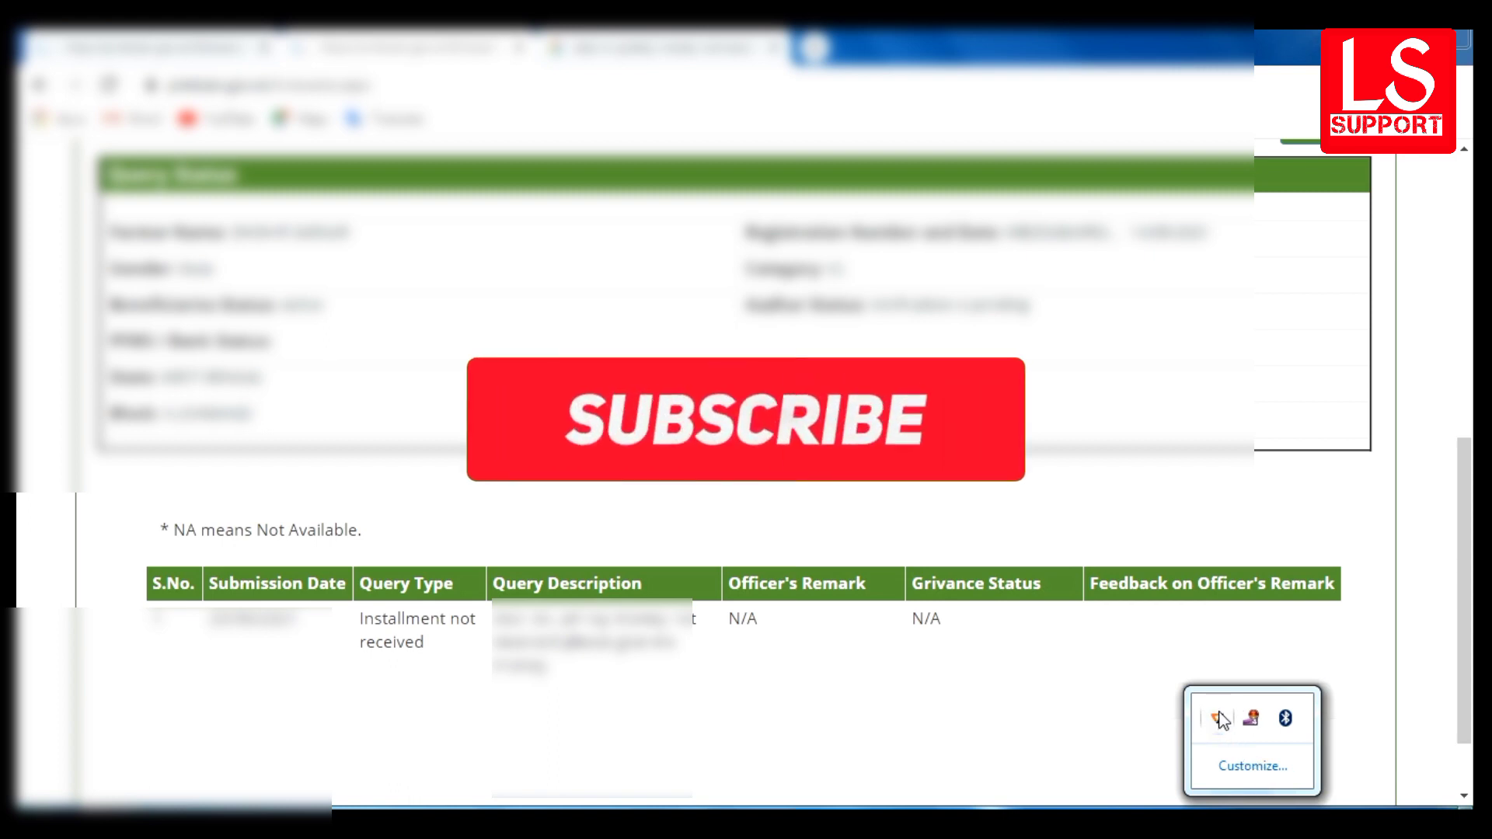
right_click(1251, 721)
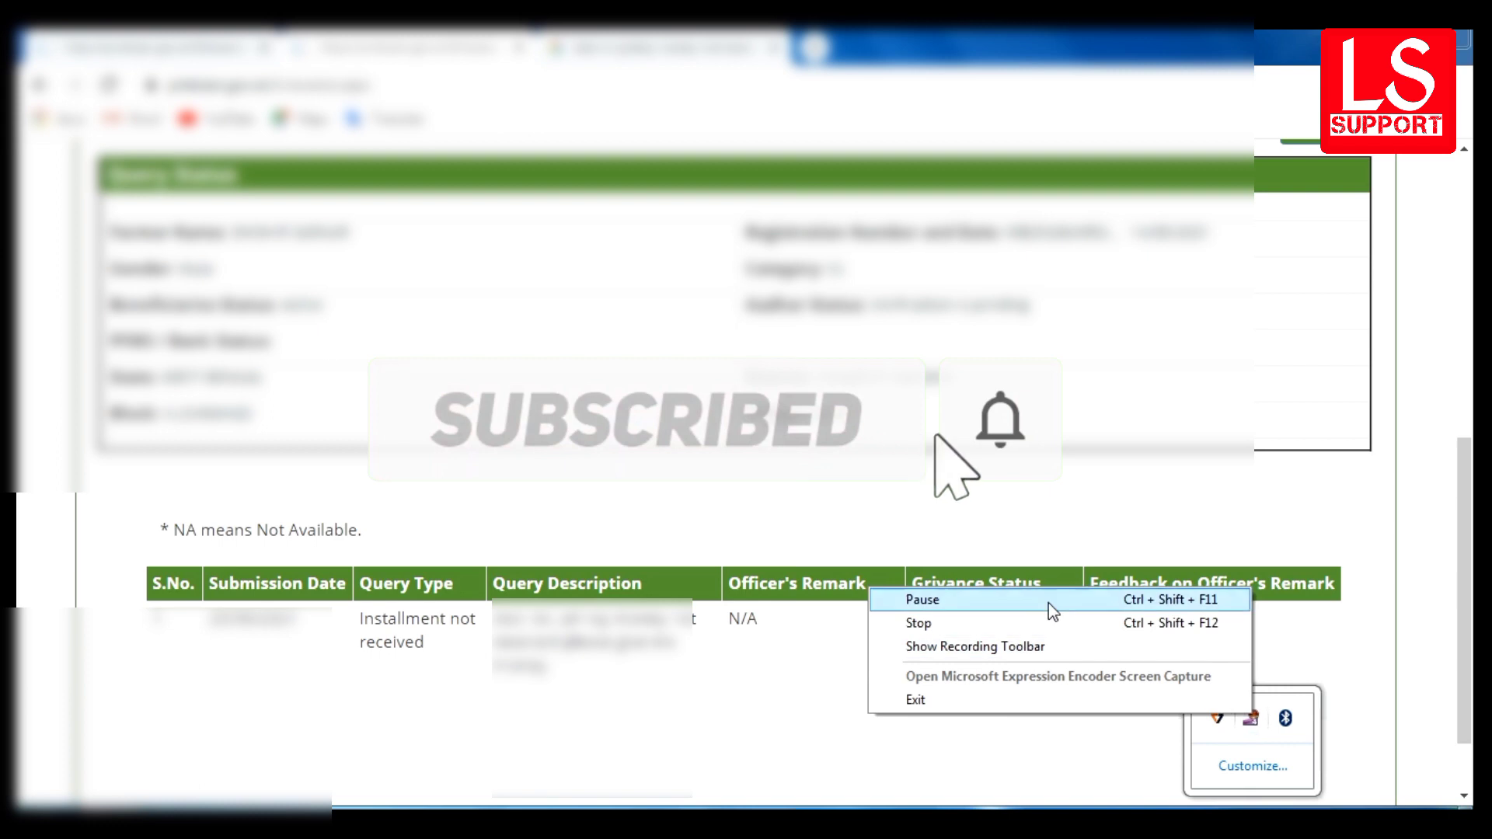